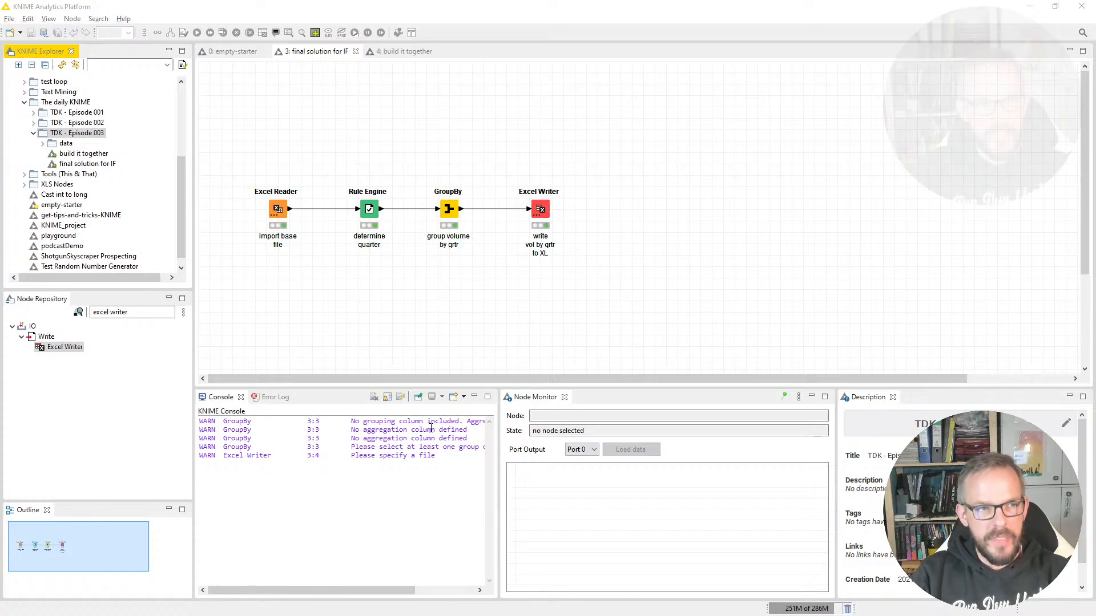
Step: Add an Excel Reader node to the "build it together" workflow and place it near the canvas's left side
click(402, 51)
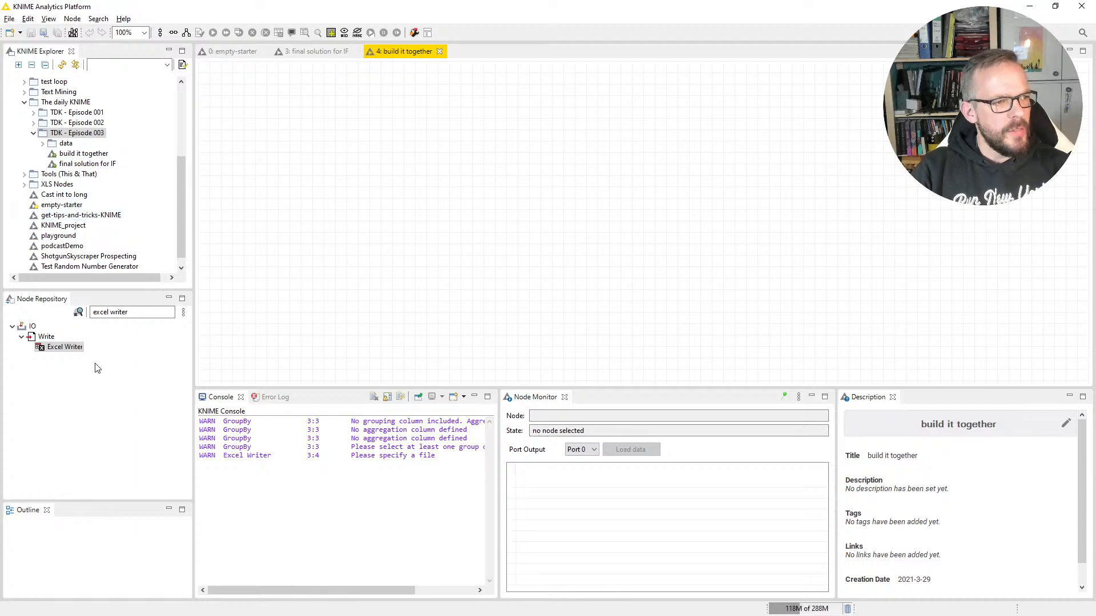
click(109, 312)
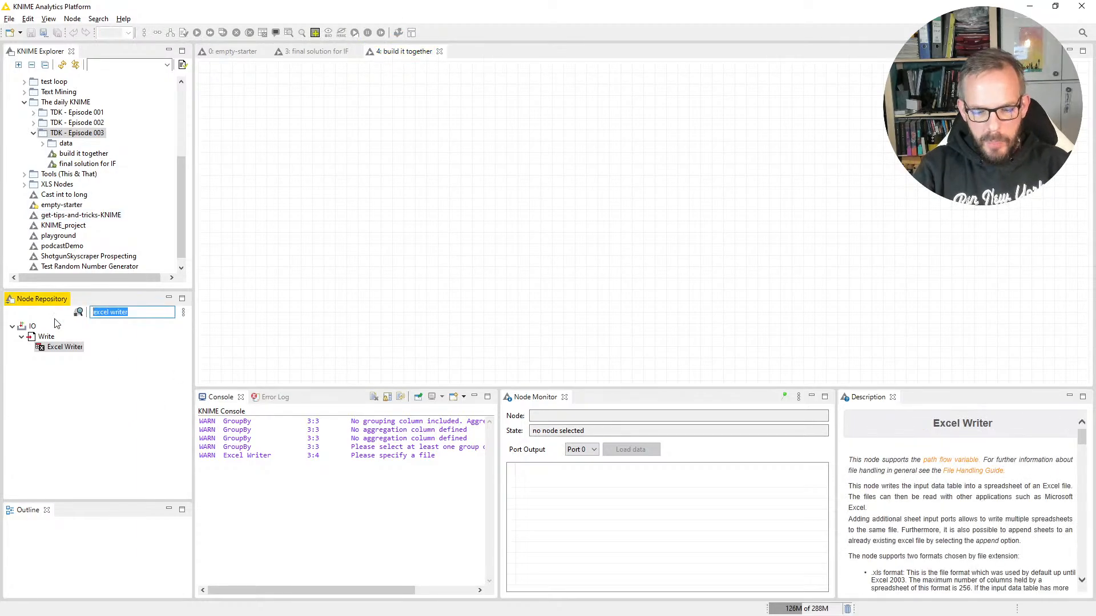
text(excel)
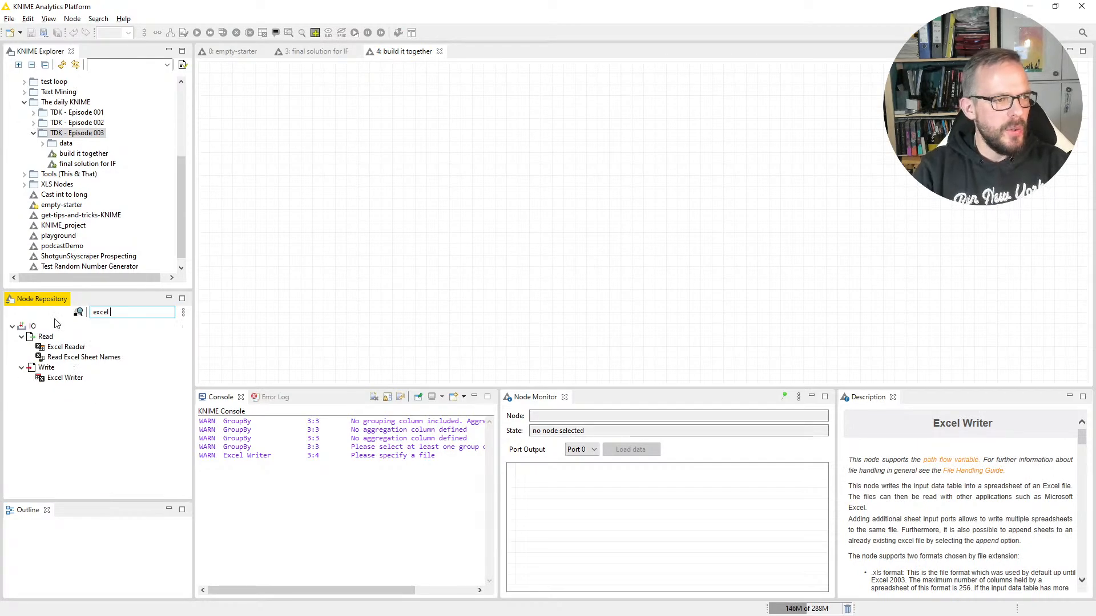
click(65, 348)
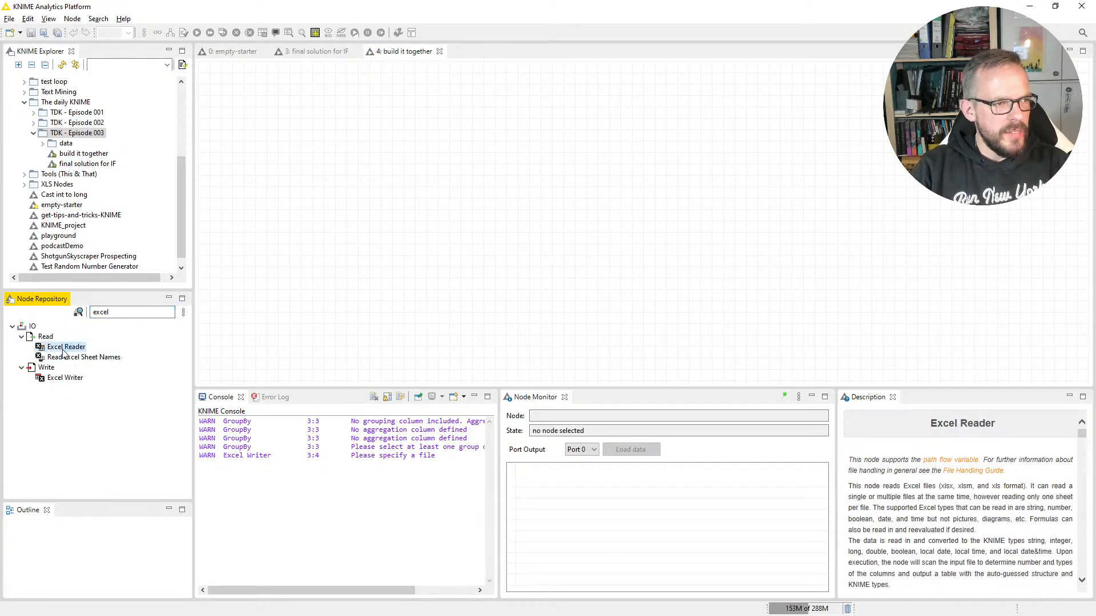
double_click(64, 348)
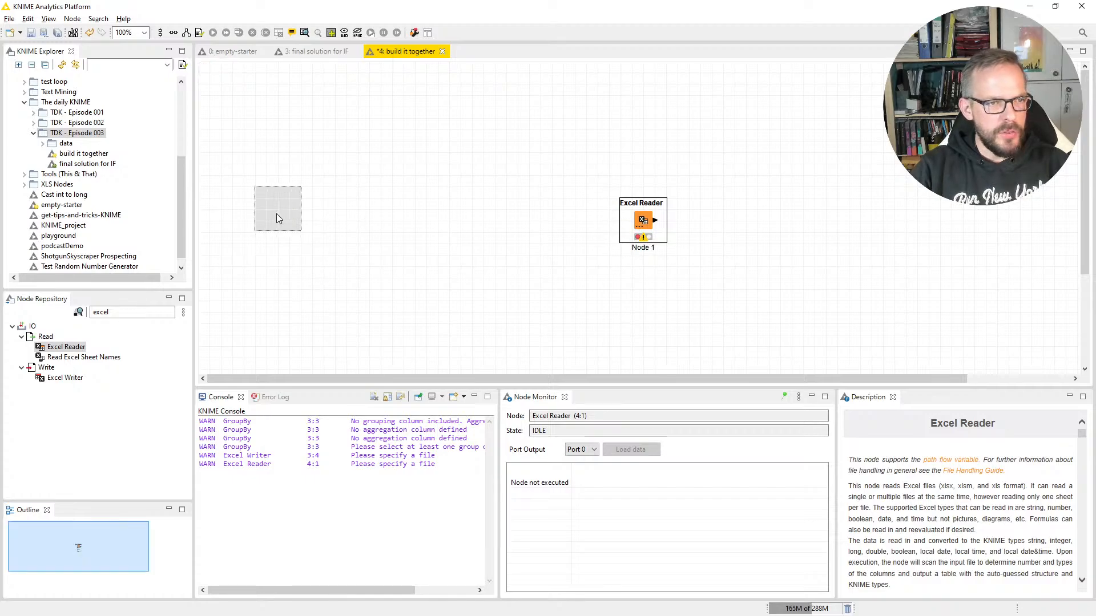
drag(296, 216, 296, 216)
Step: Label the Excel Reader node "import base file"
key(F2)
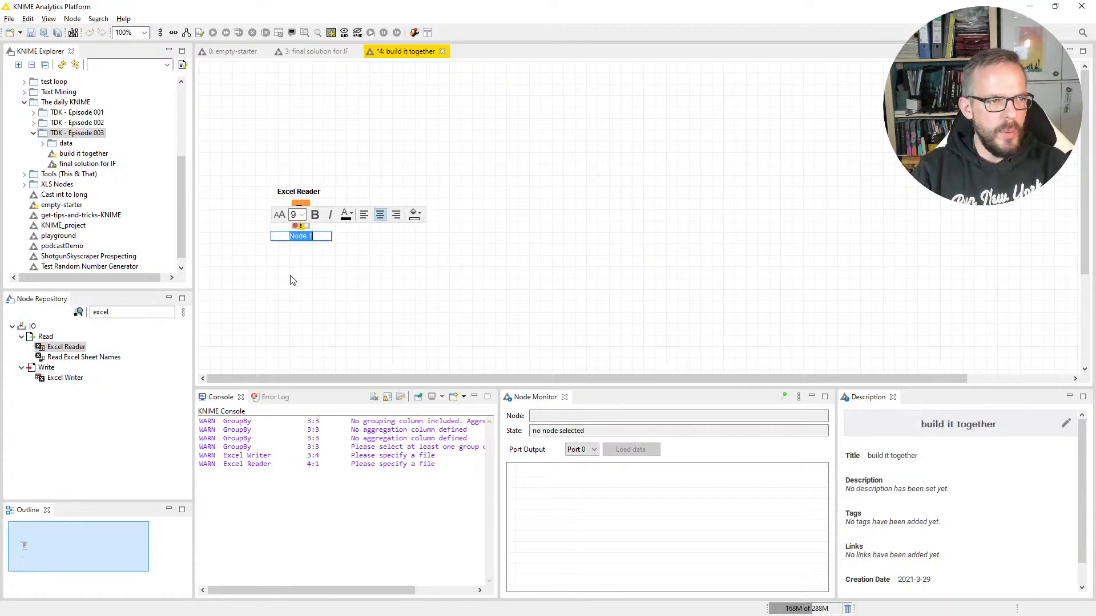
text(import)
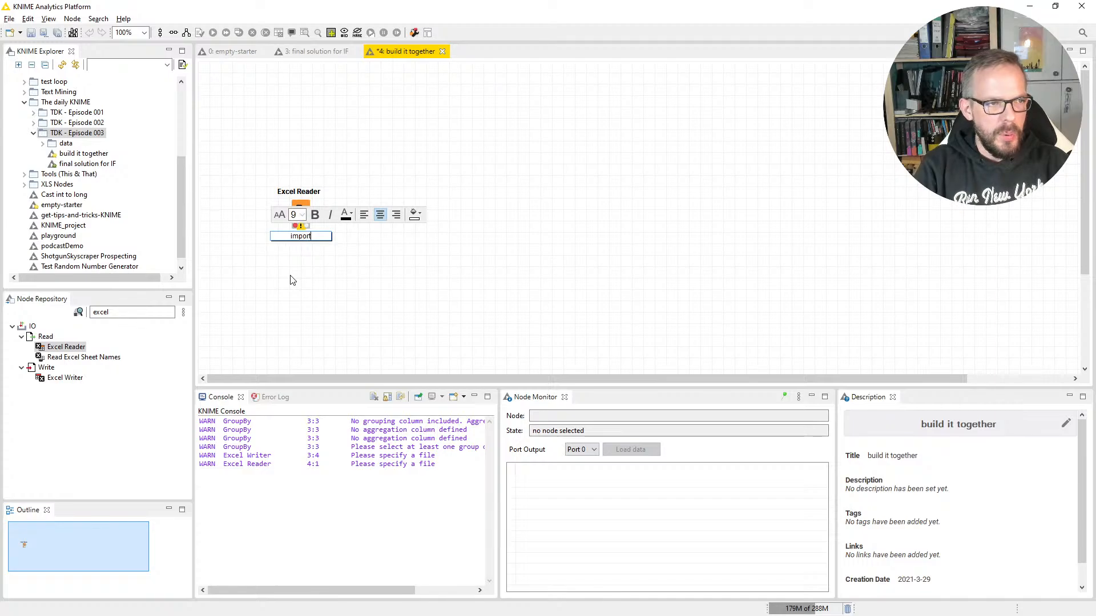
text( base file)
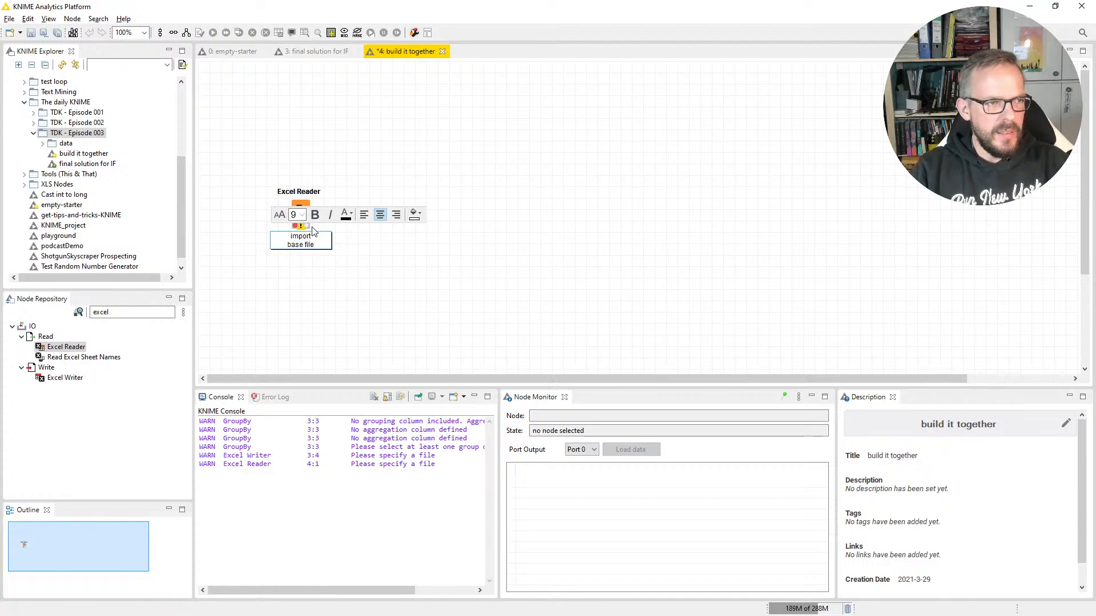
click(301, 210)
Step: Configure the Excel Reader node to read from a location relative to the current workflow
right_click(303, 211)
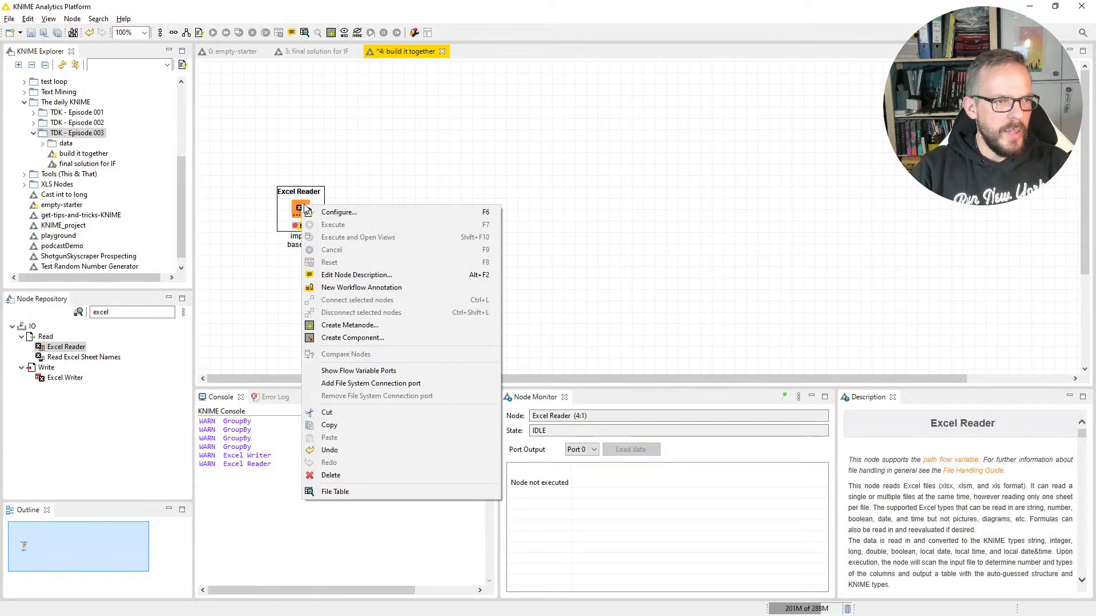
click(321, 211)
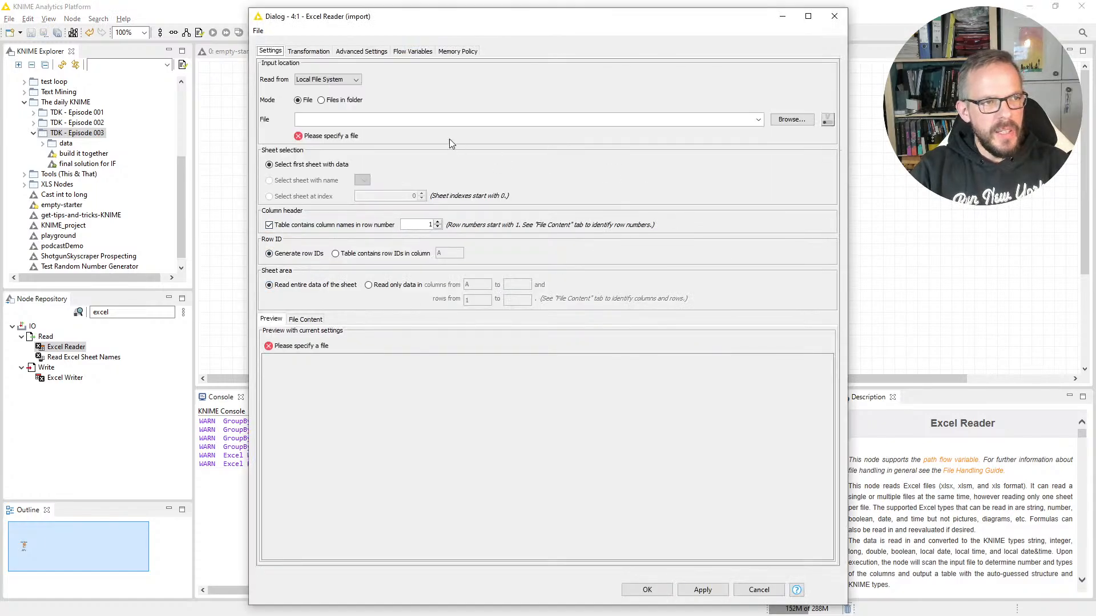
click(355, 80)
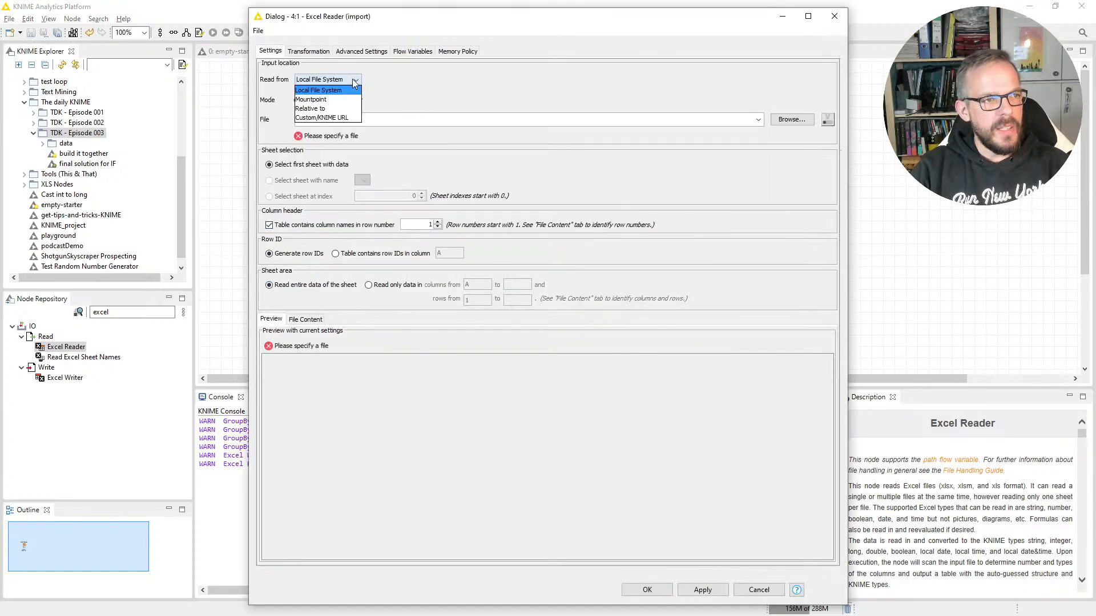
click(322, 108)
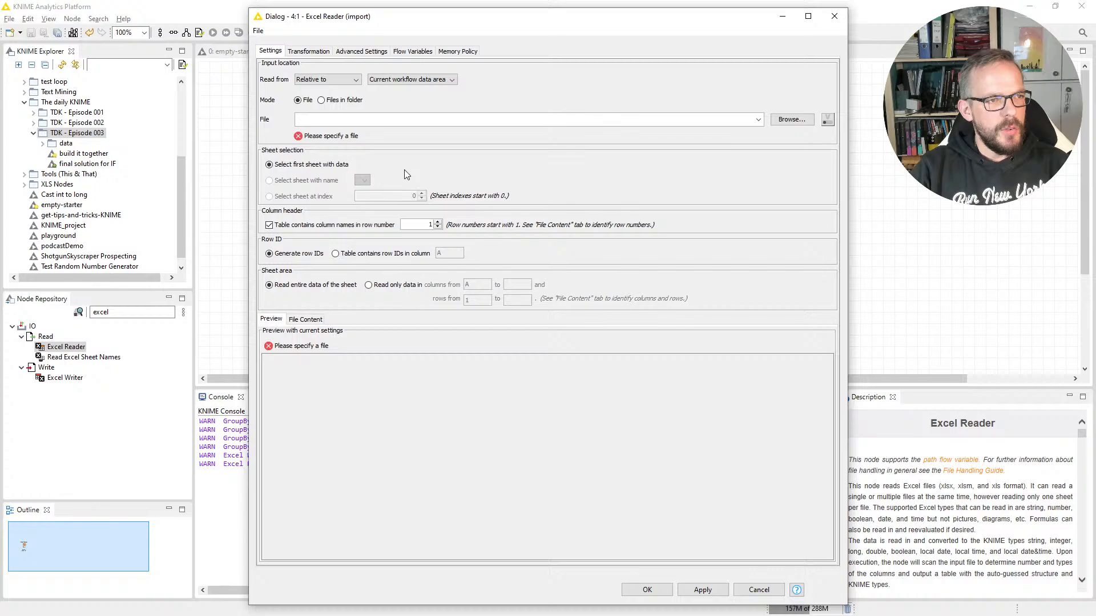
click(408, 79)
click(409, 92)
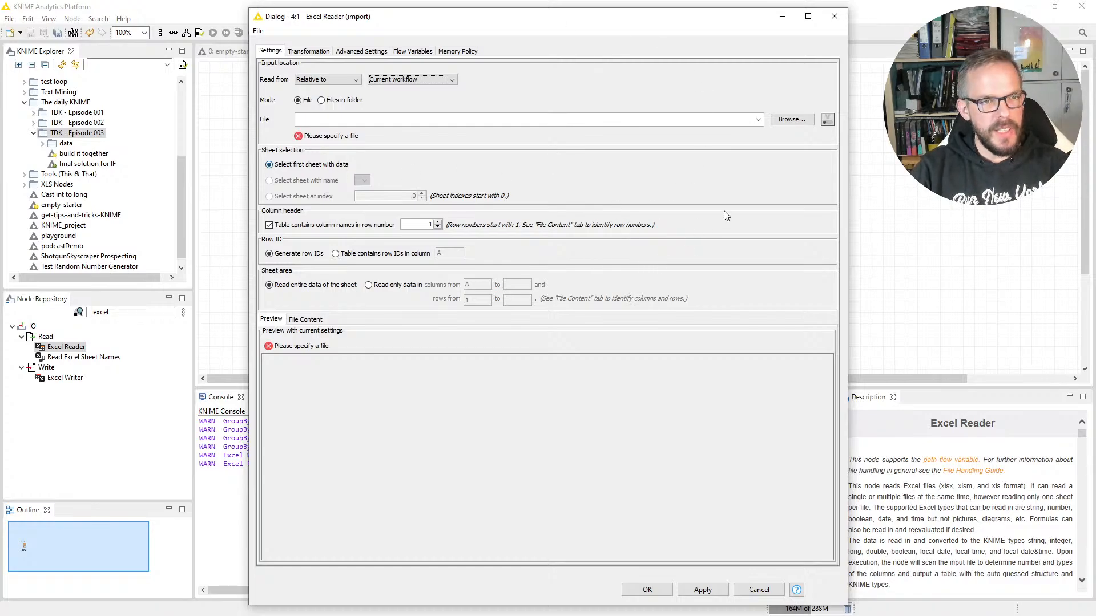
Step: Choose example-data-set.xlsx from the data folder as the reader's input file, widen the PO Delivery Date preview column and accept the configuration
click(793, 121)
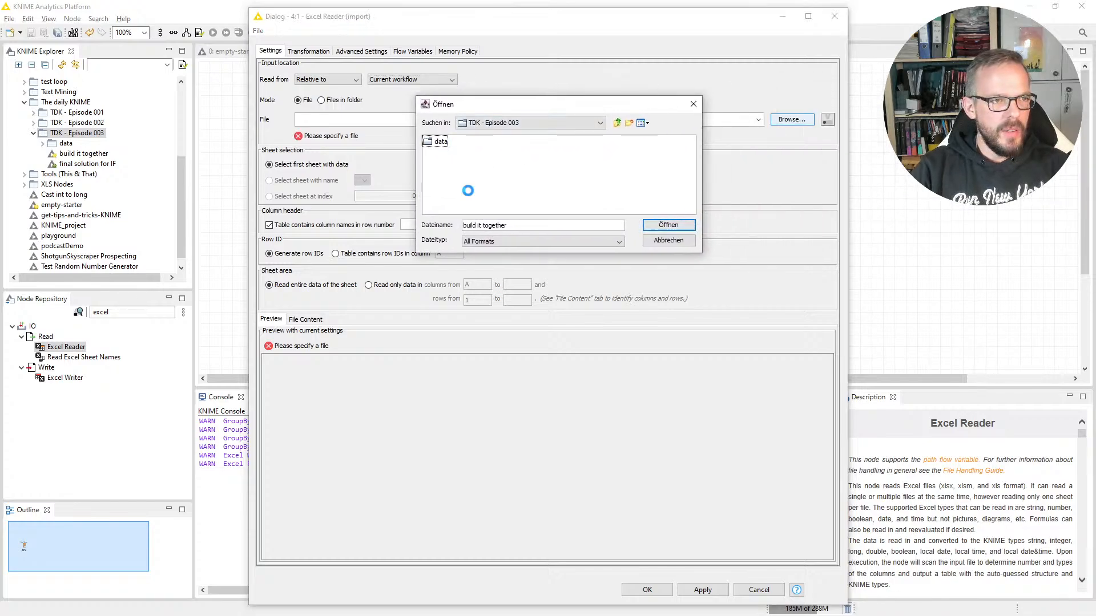
click(468, 143)
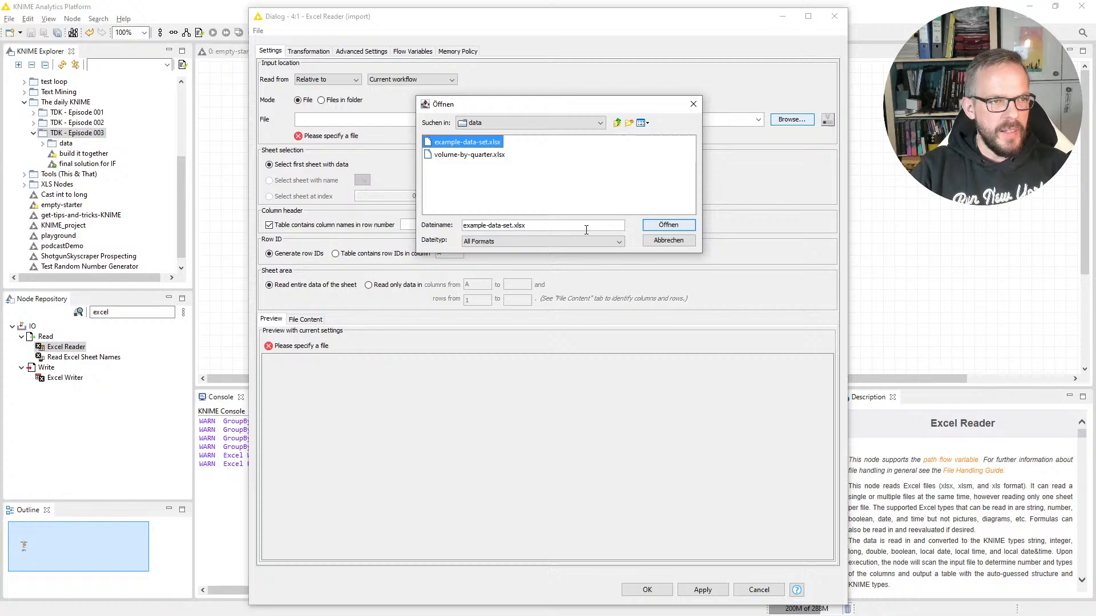
click(644, 227)
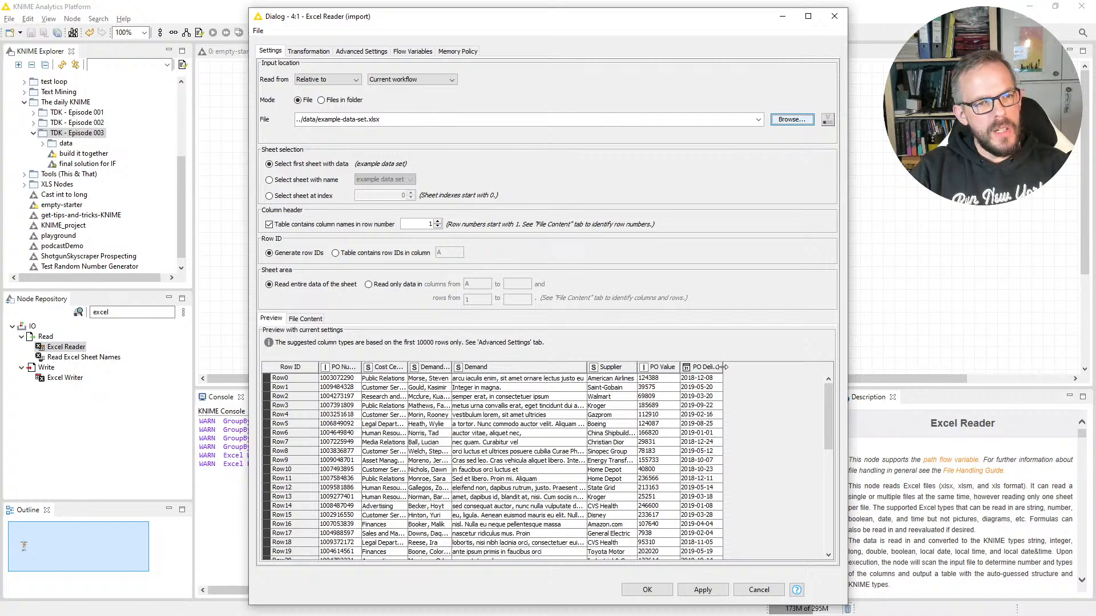
drag(724, 368, 801, 367)
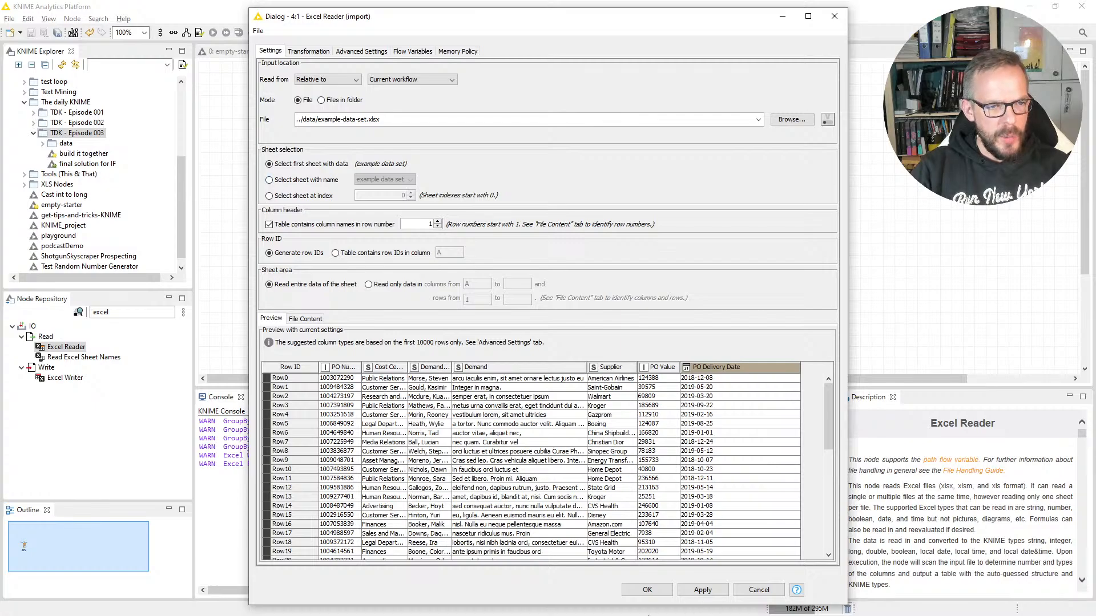
click(645, 590)
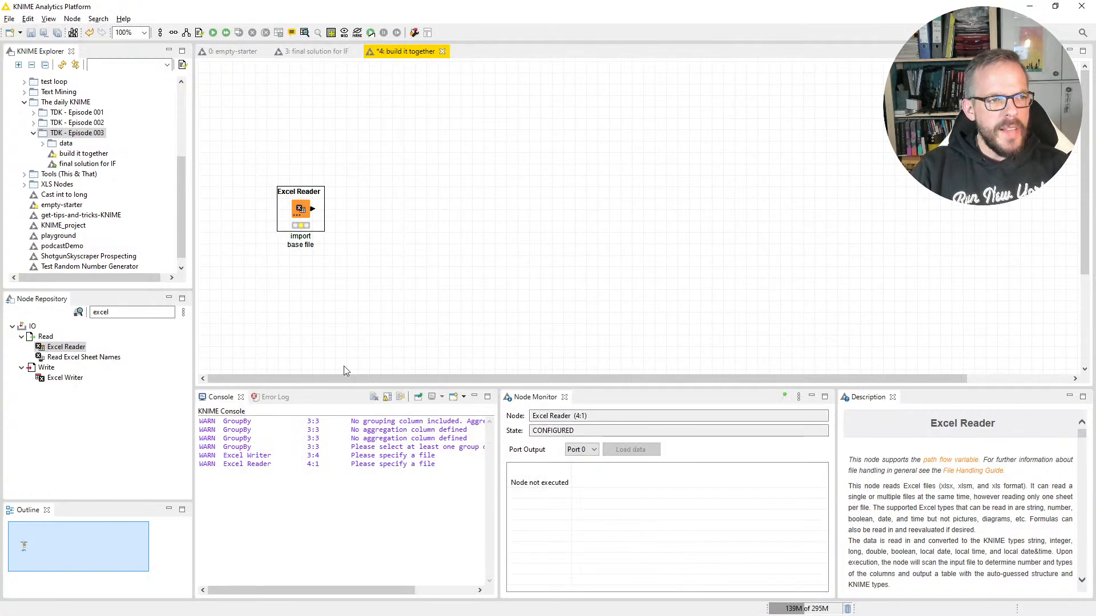
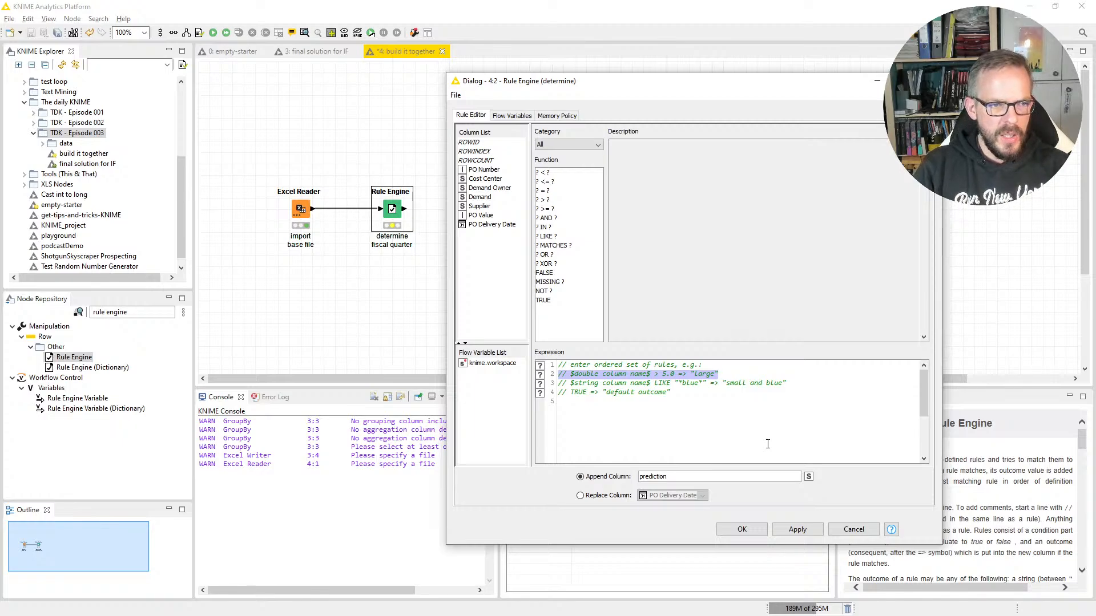
Step: Start a rule below the commented examples with the condition $PO Delivery Date$ >= "2018-10-01"
key(Down)
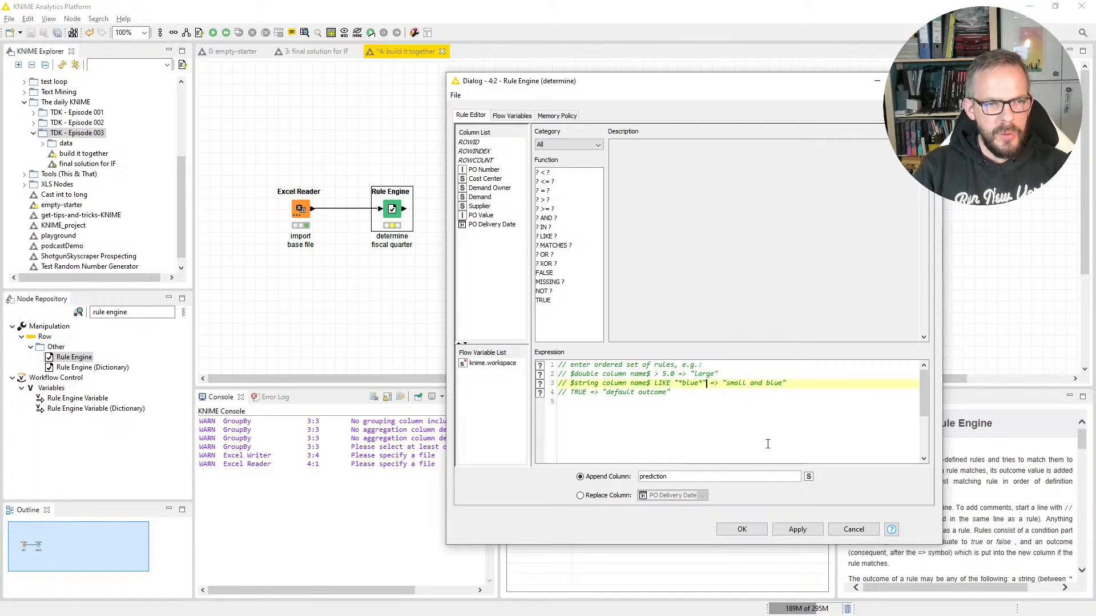
key(Down)
key(Down)
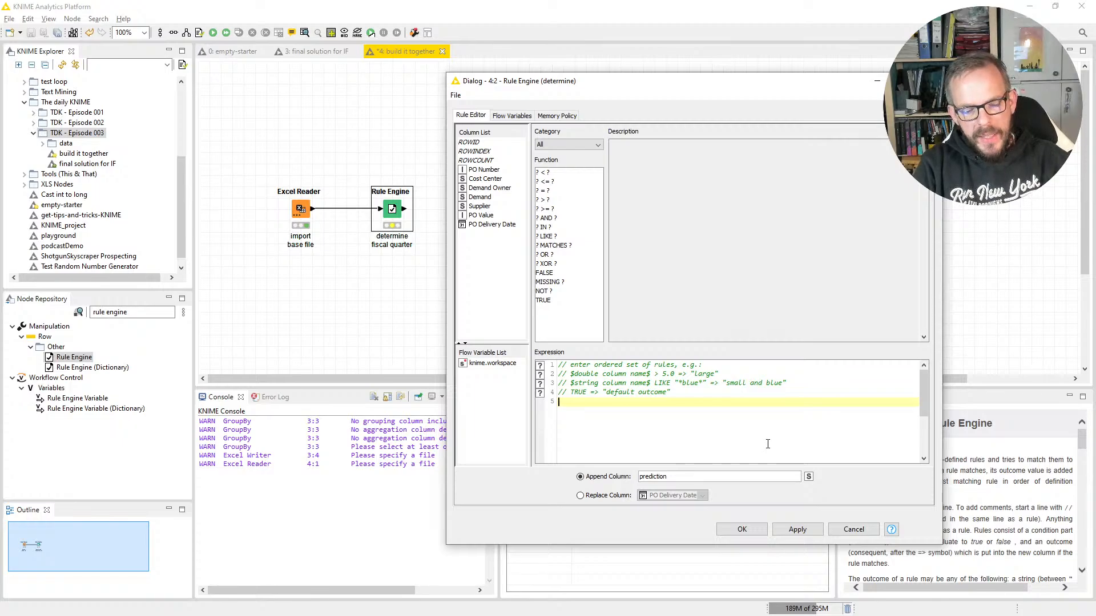
double_click(489, 224)
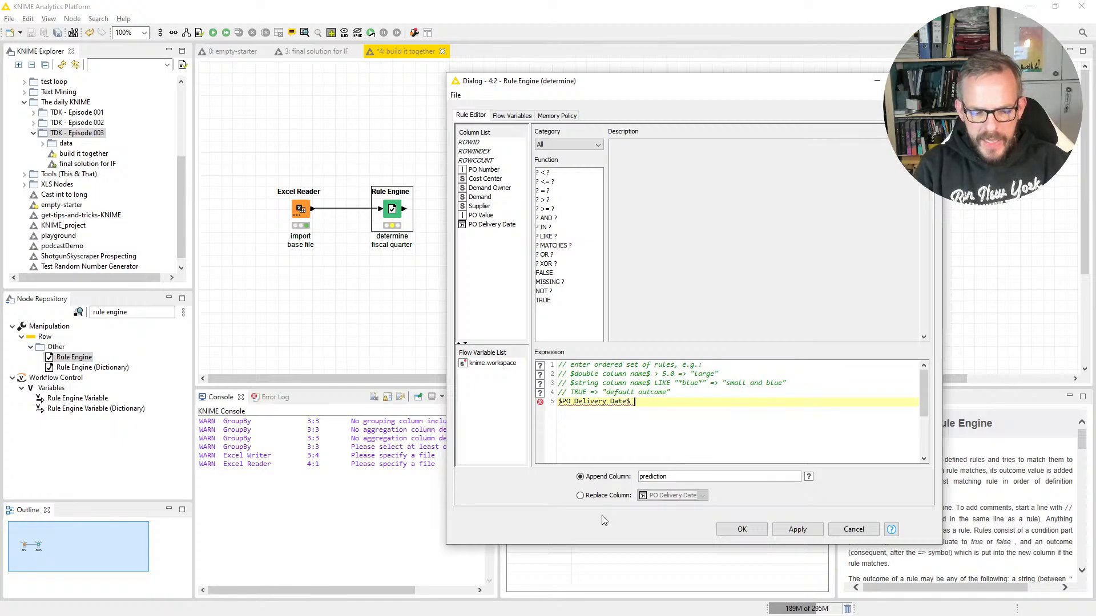
text(>=)
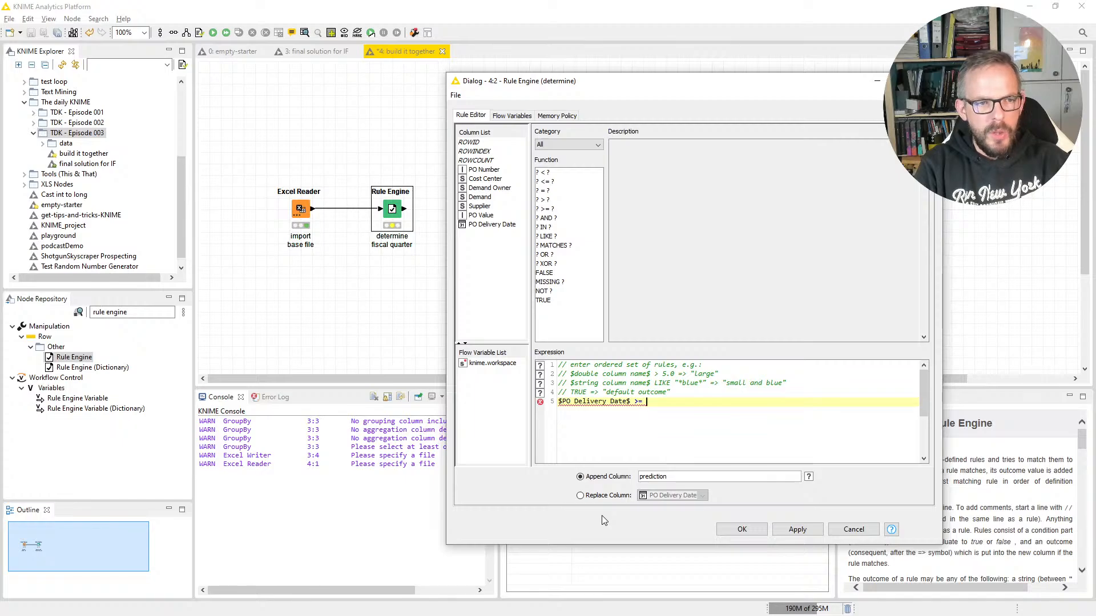
text( ")
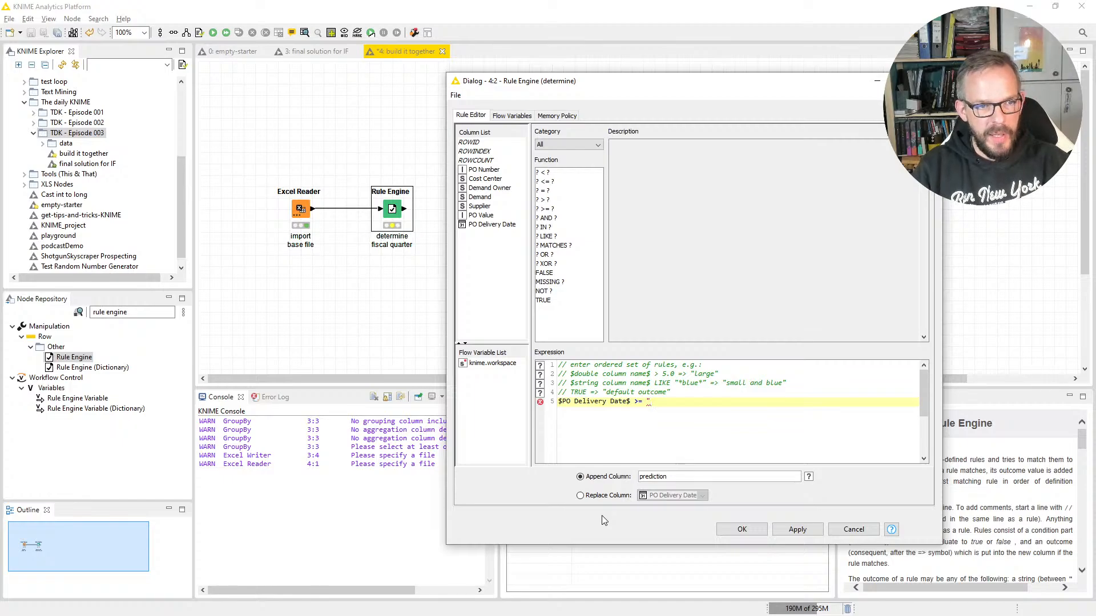
text(2018-)
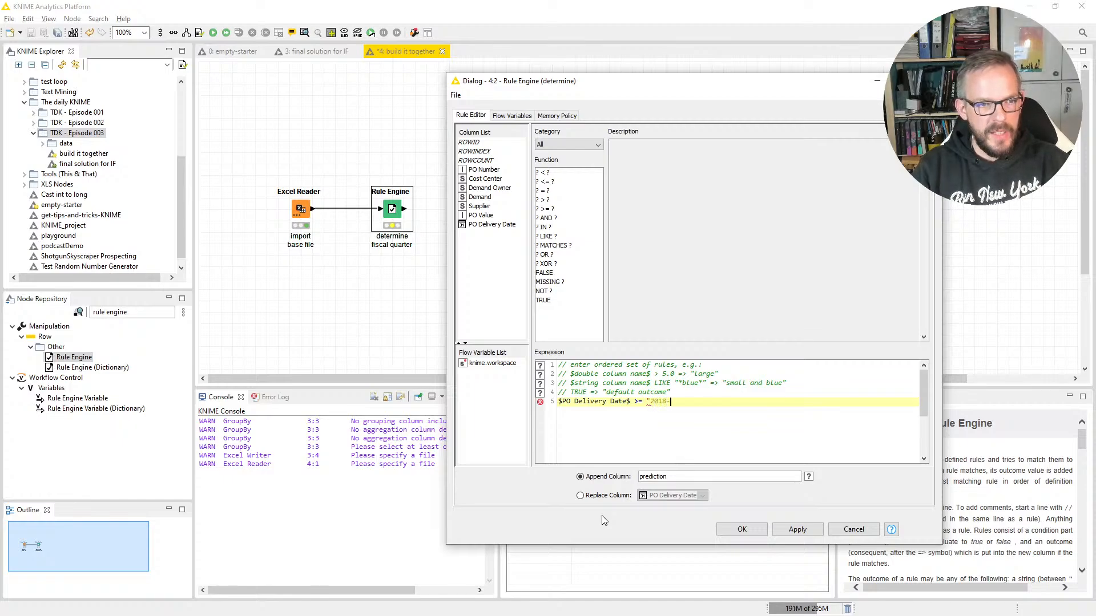
text(10-01)
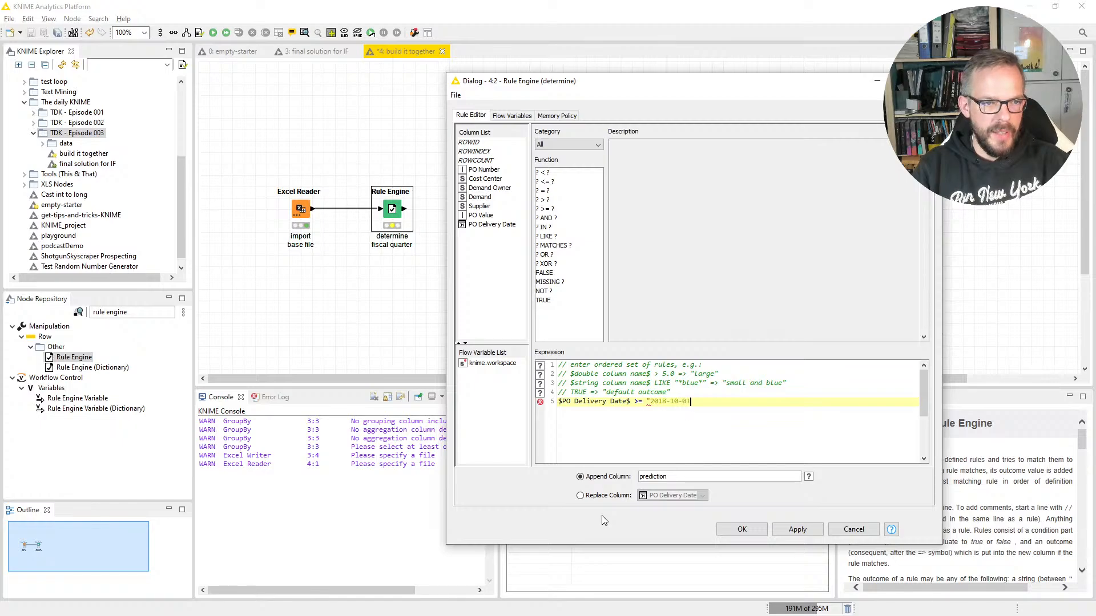
text(")
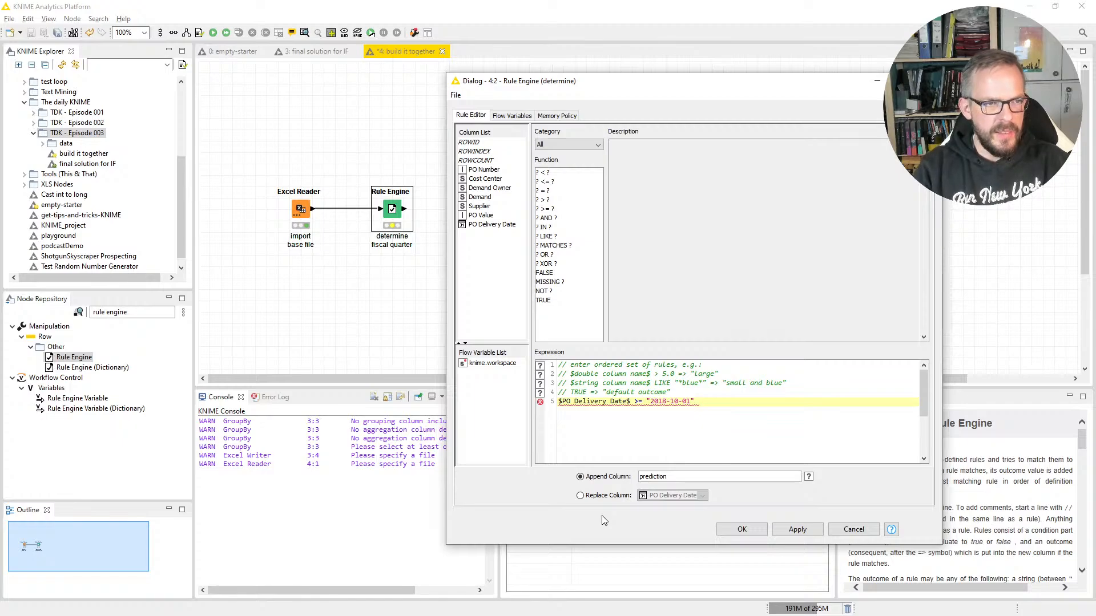
Step: Extend the rule with an AND operator and the upper limit <= "2018-12-31"
click(557, 219)
double_click(558, 220)
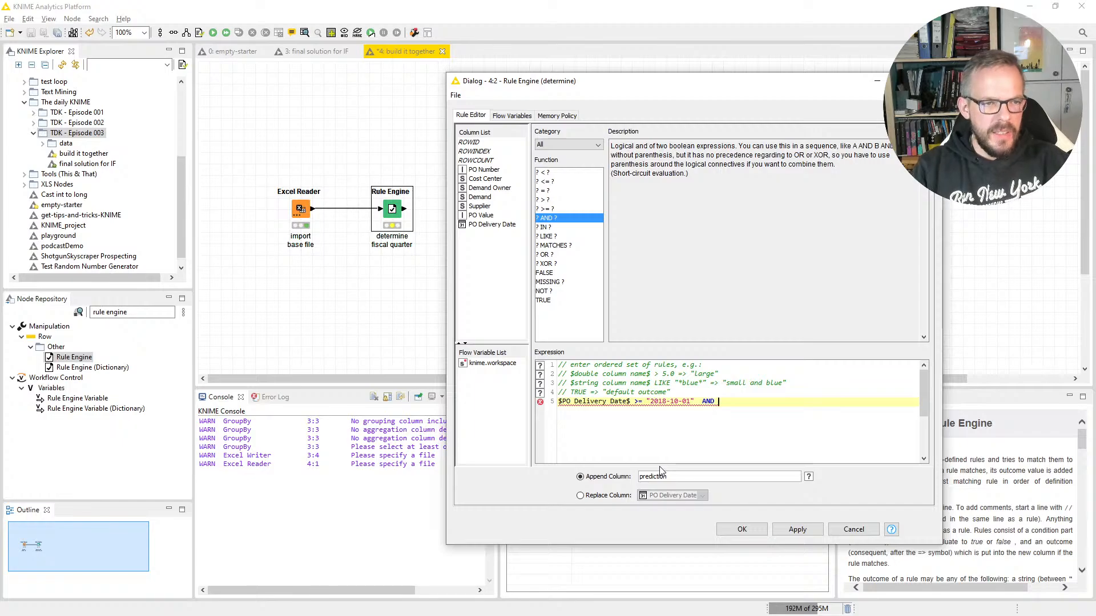
text(<= ")
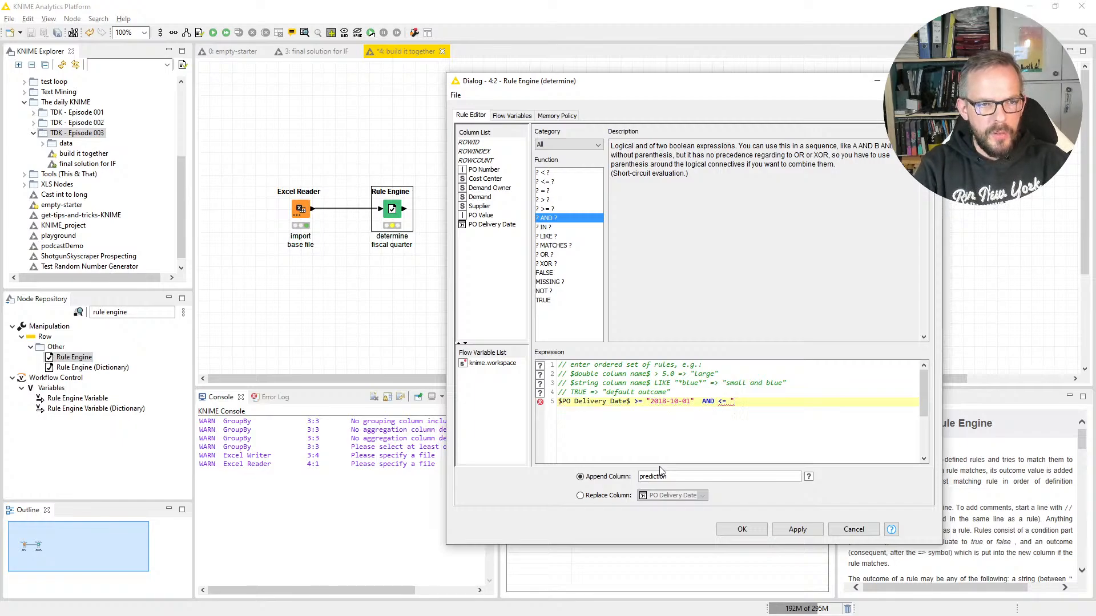
text(2018-)
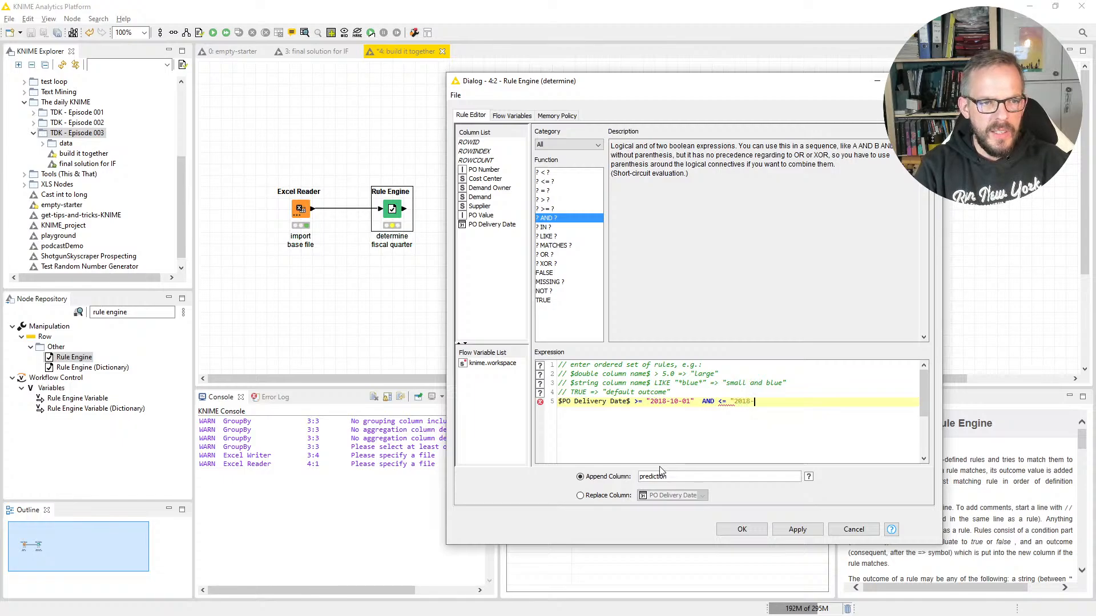
text(12-31")
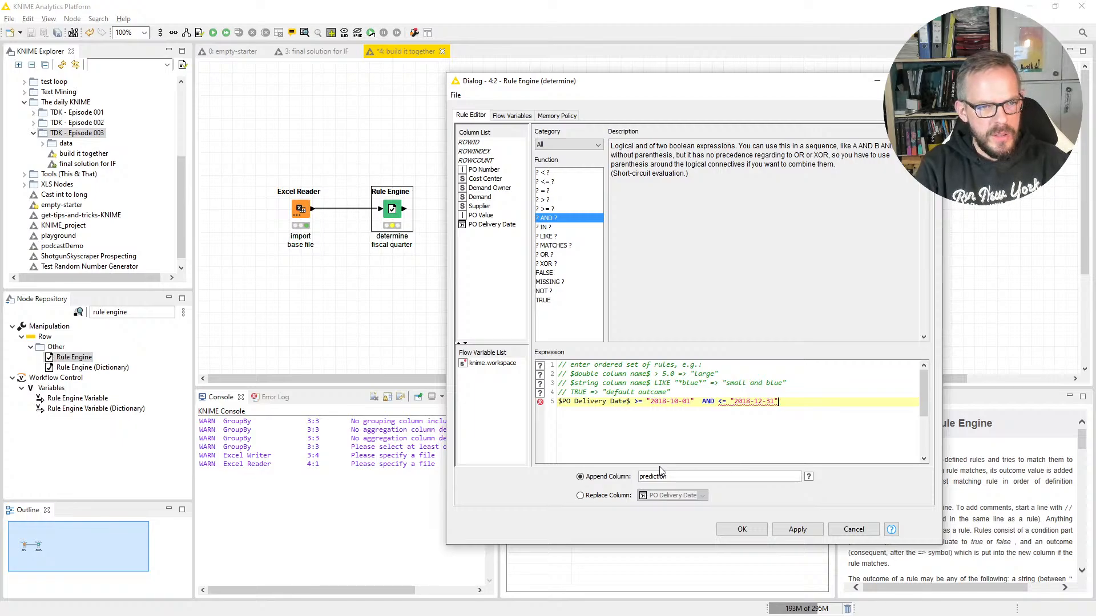
Step: Complete the rule with the outcome => "Q1"
text(=)
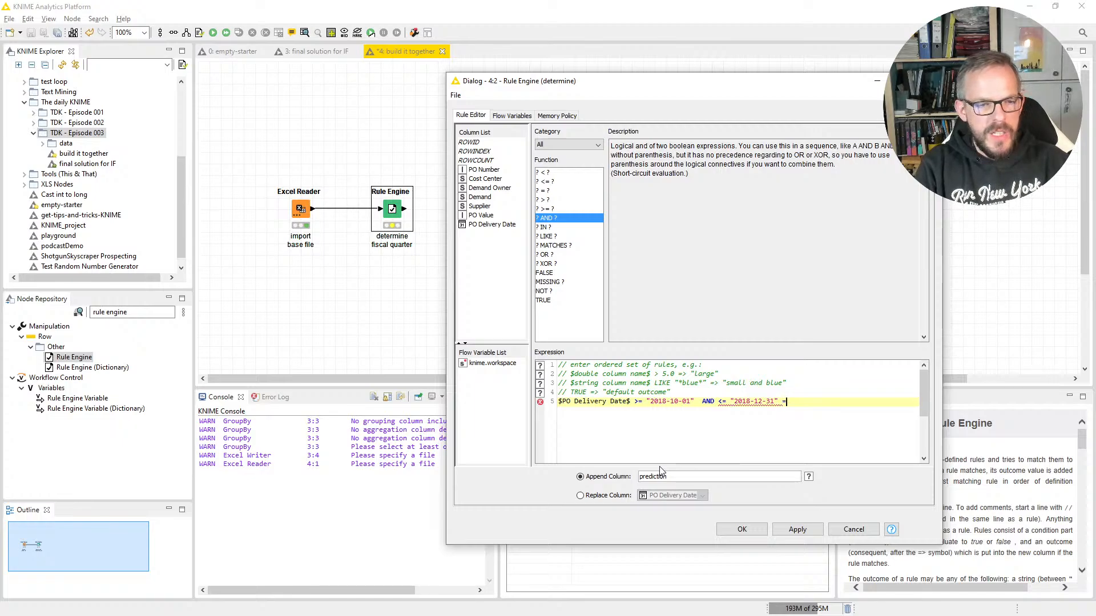
text(> "Q)
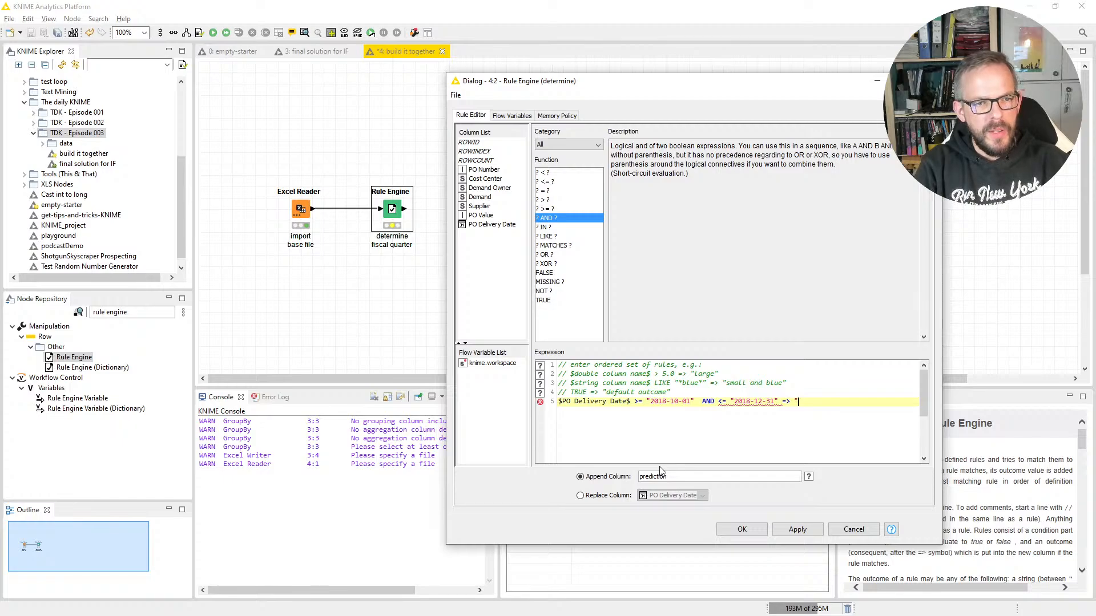
text(1")
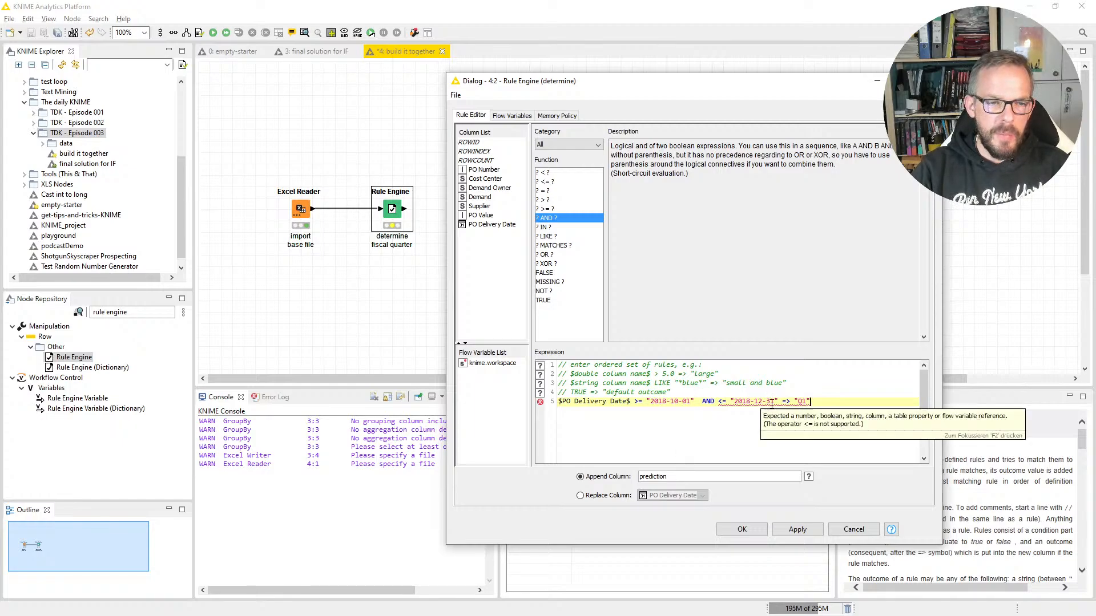
click(819, 403)
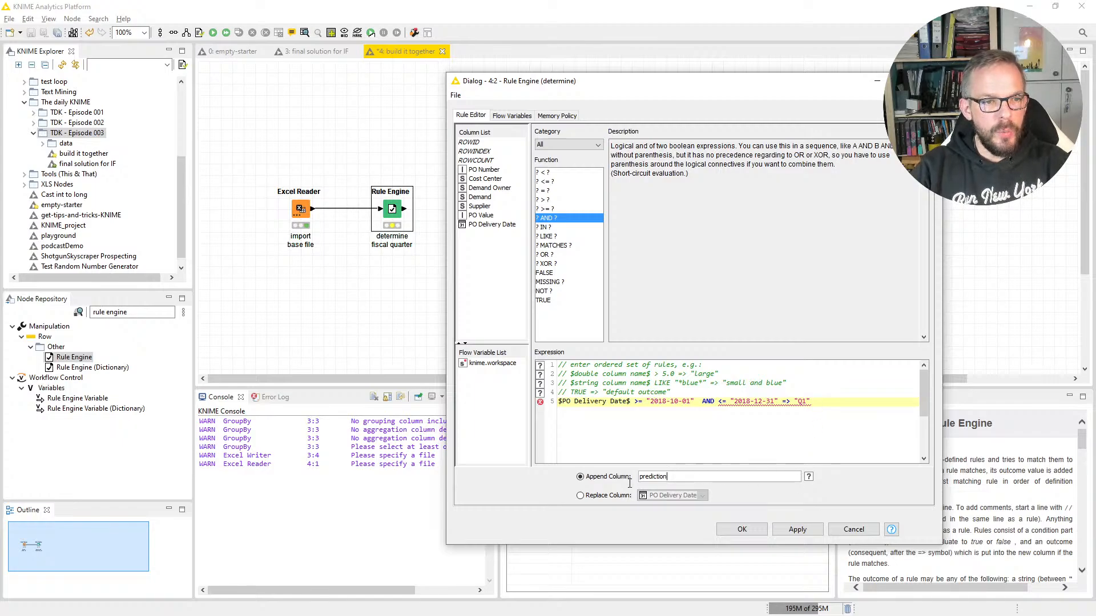
Step: Name the appended output column "fiscal quarter"
drag(629, 483, 622, 480)
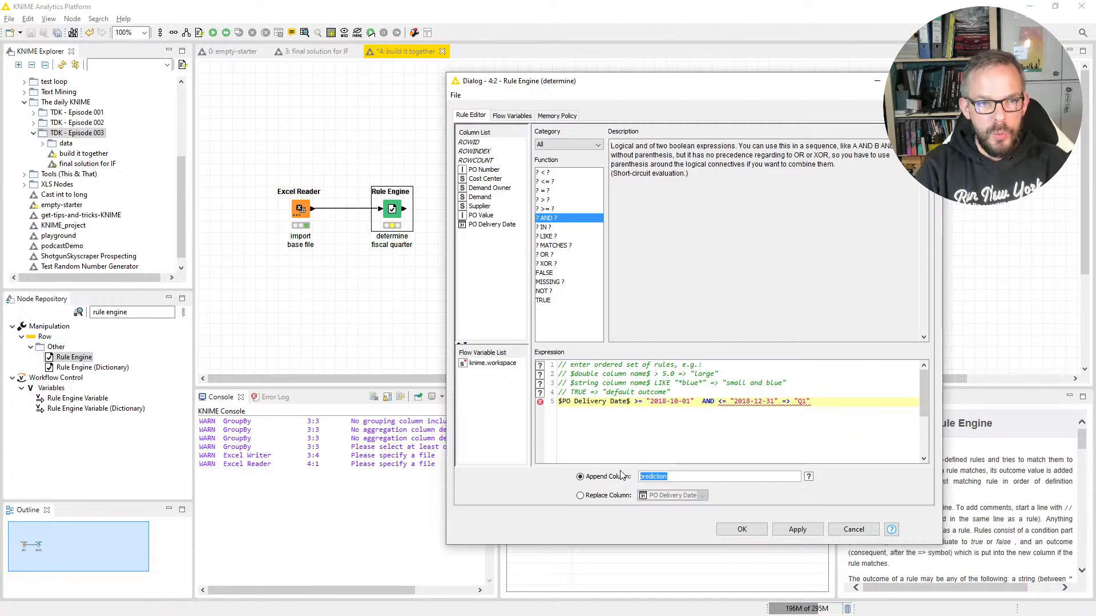
text(fis)
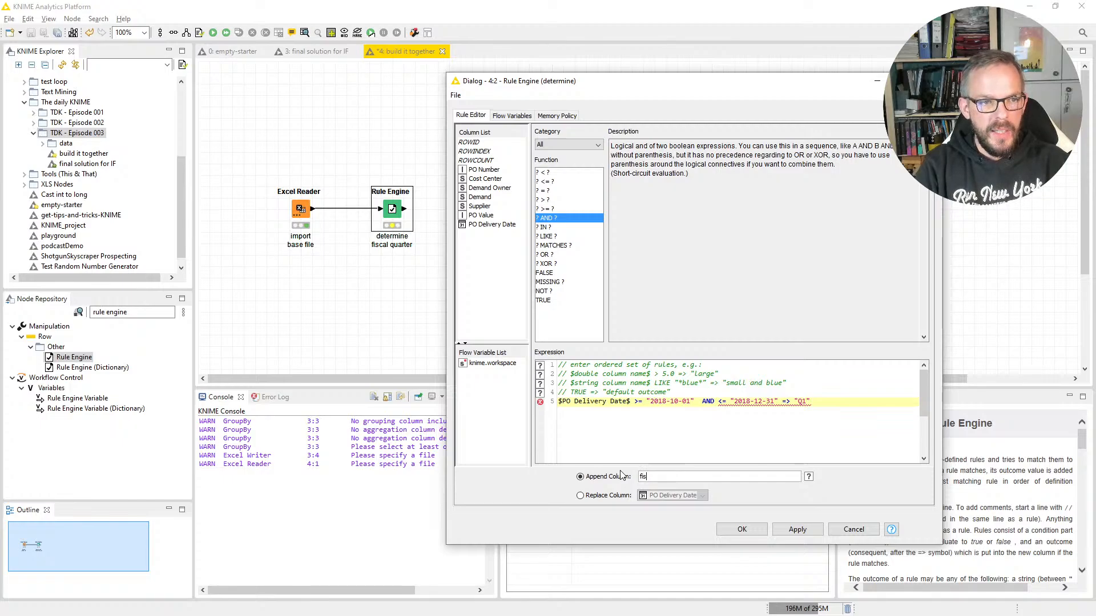
text(cal quarter)
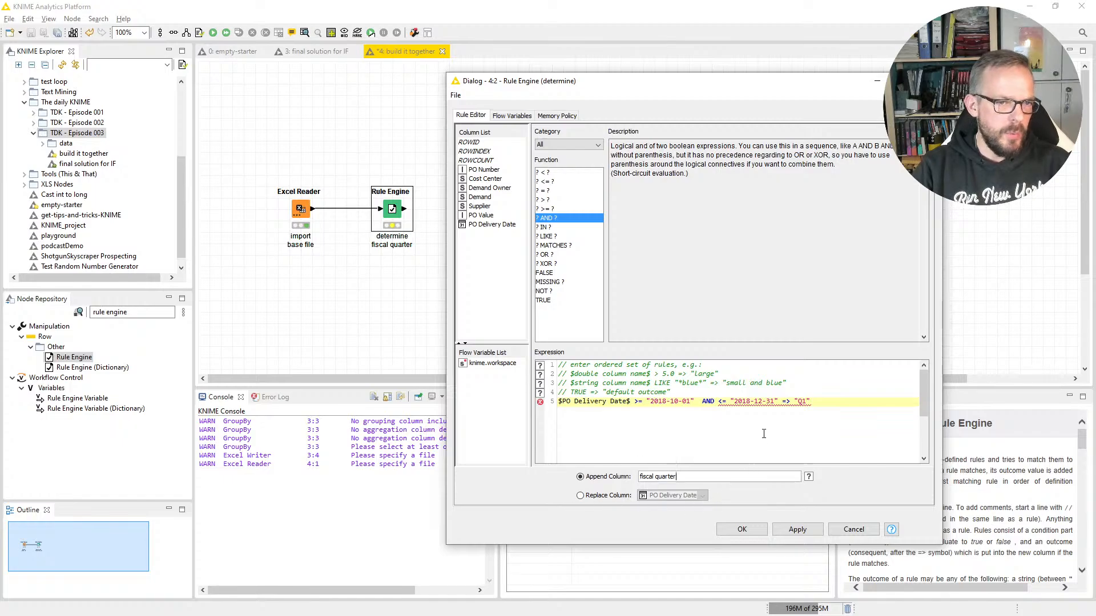
Step: Insert the PO Delivery Date column between AND and the <= operator in the Q1 rule
click(818, 401)
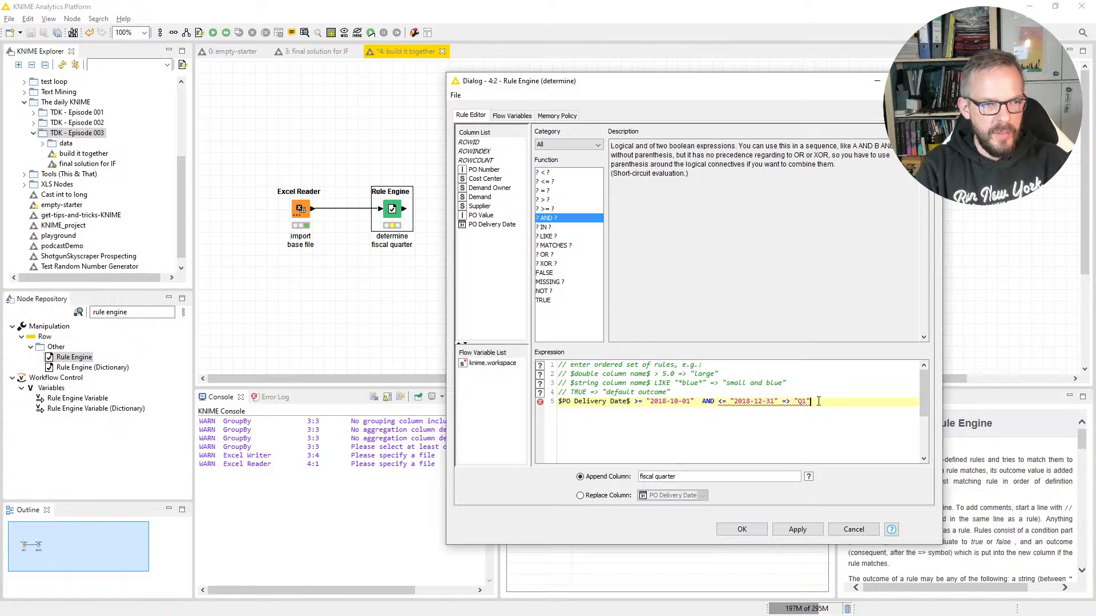
key(Return)
key(BackSpace)
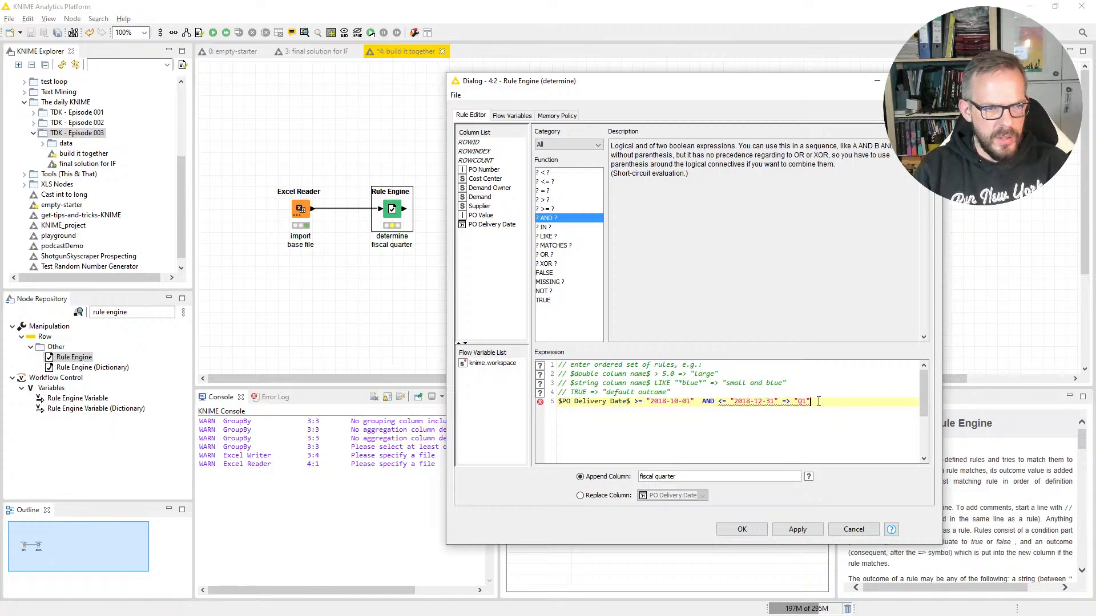
key(ctrl+Left)
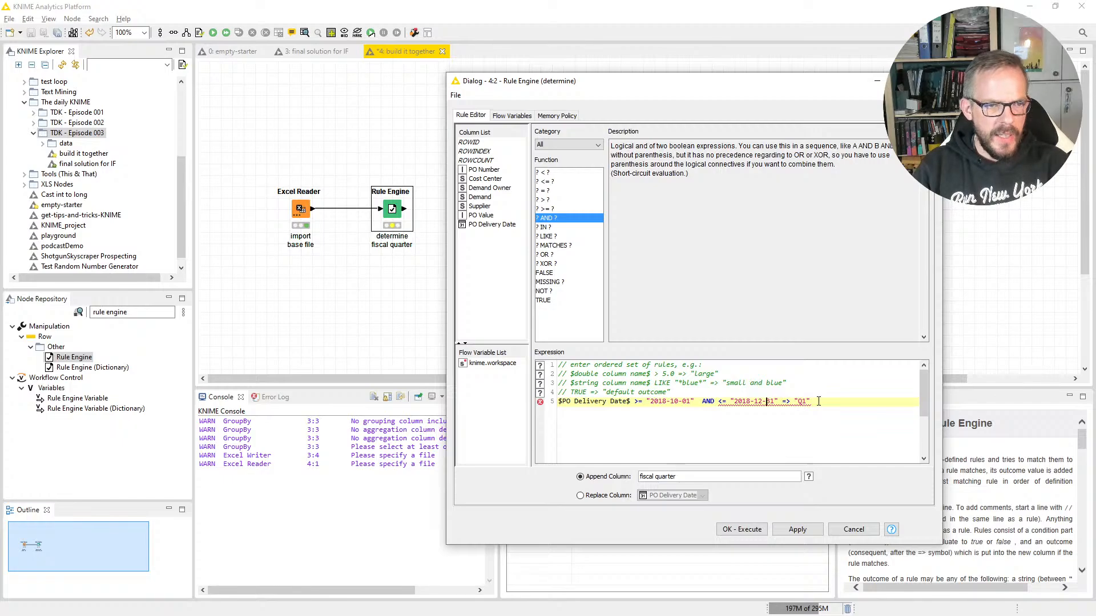
key(ctrl+Right)
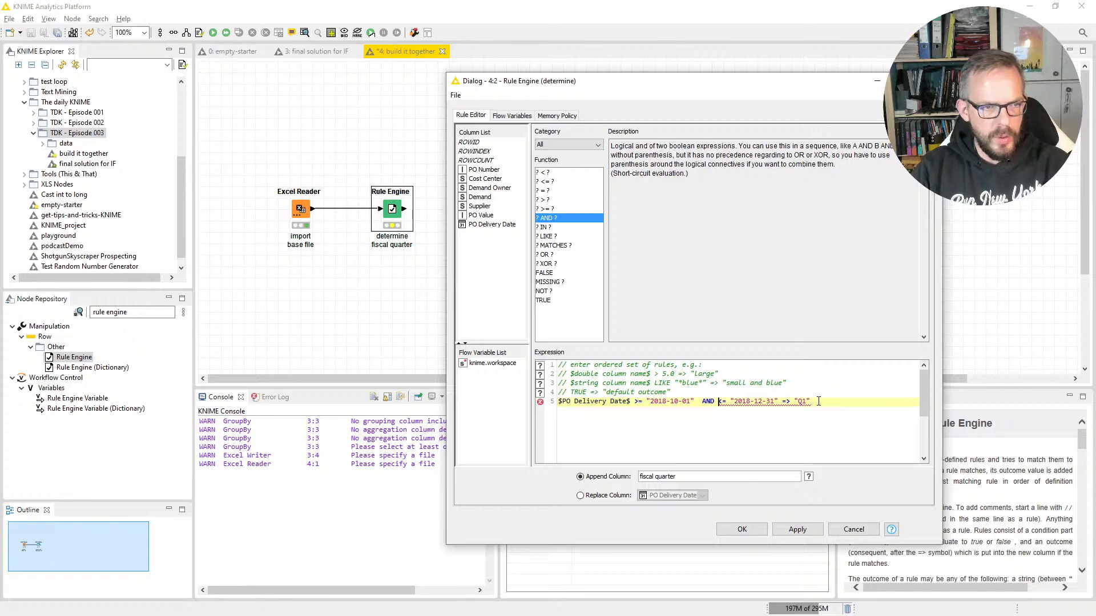
double_click(485, 225)
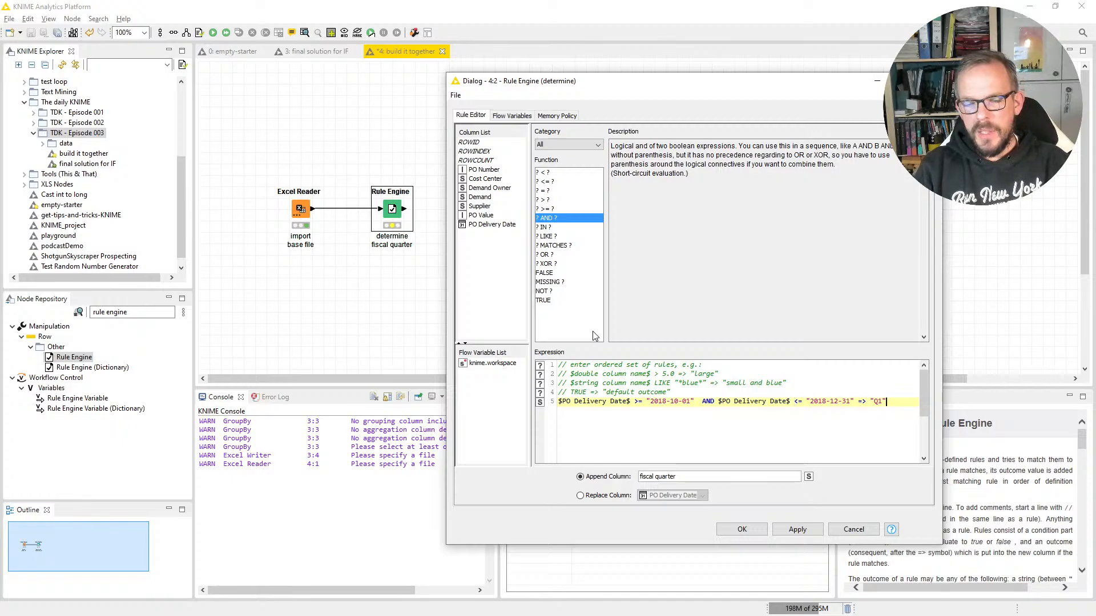
Step: Duplicate the complete Q1 rule onto a new line directly below it
key(Return)
key(Up)
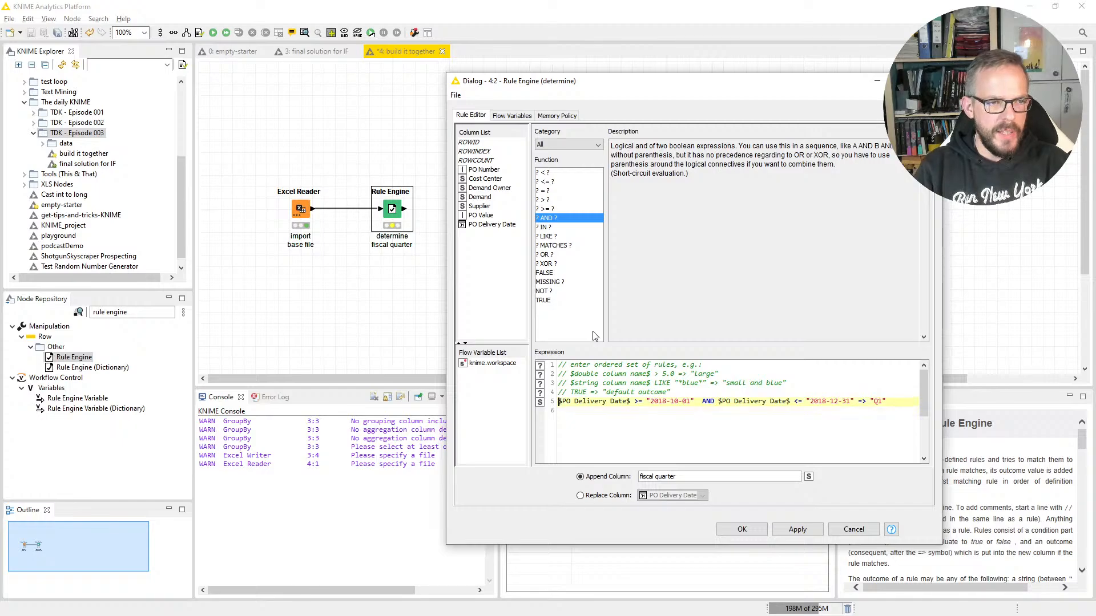
key(shift+End)
key(ctrl+c)
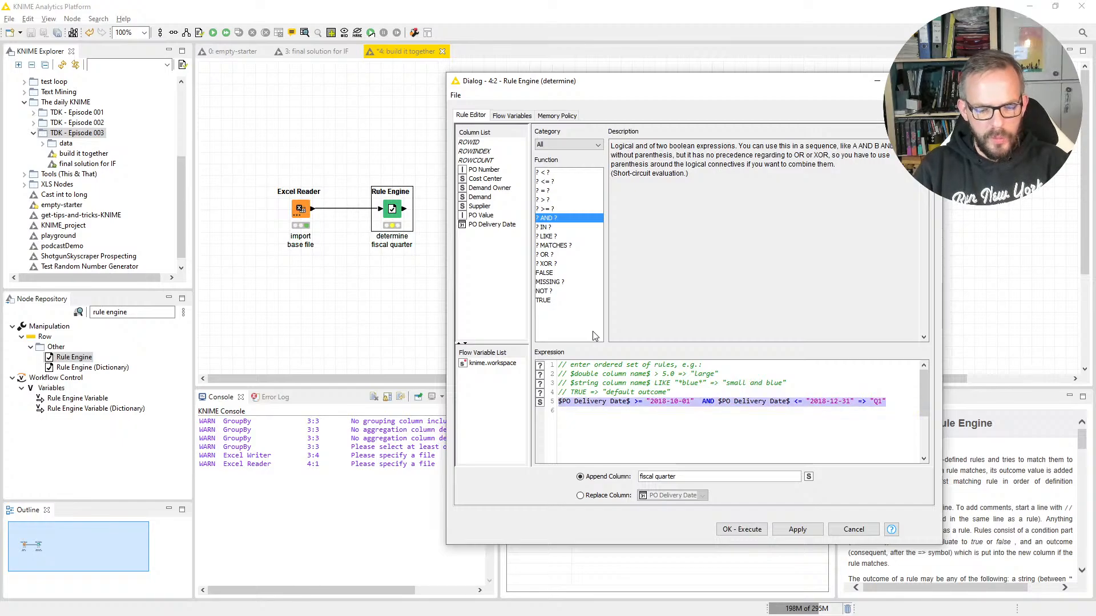
key(Down)
key(ctrl+v)
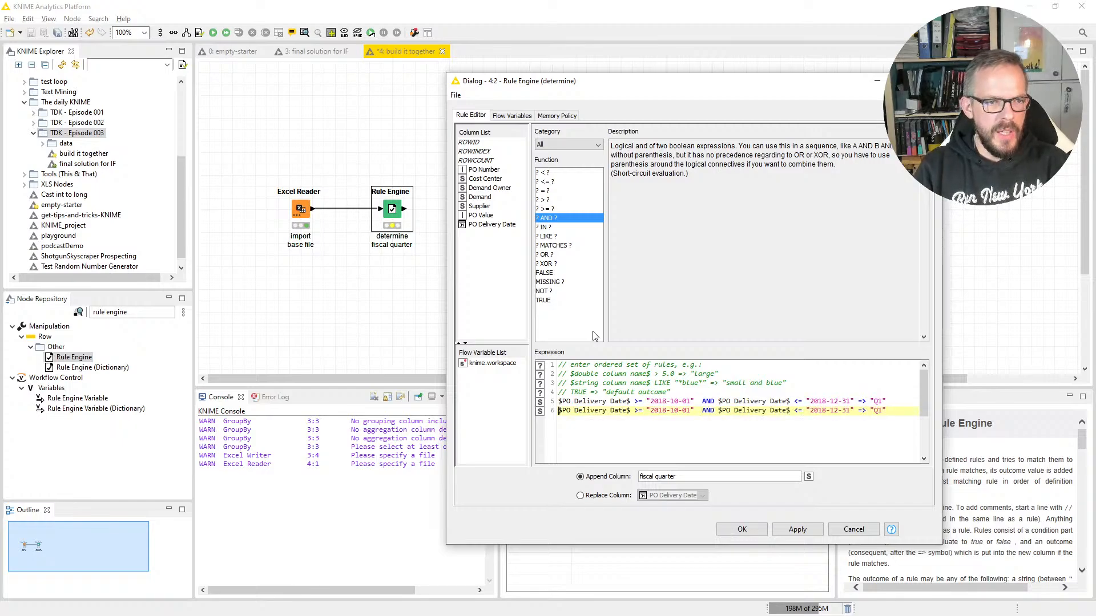
Step: Set the start date in the second rule to 2019-01-01
key(ctrl+Right)
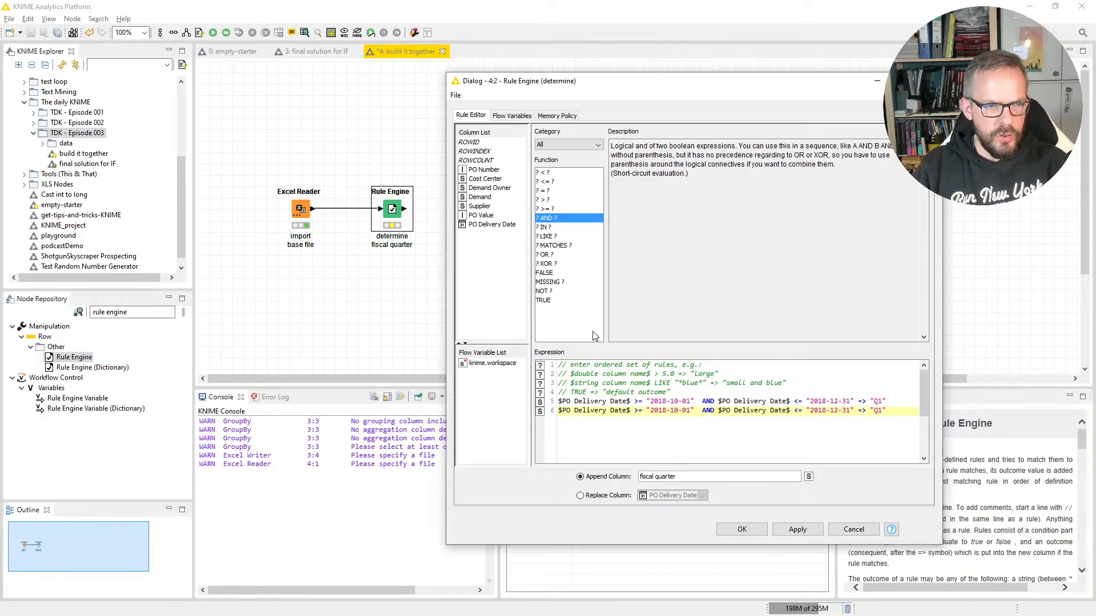
key(BackSpace)
key(BackSpace)
text(01)
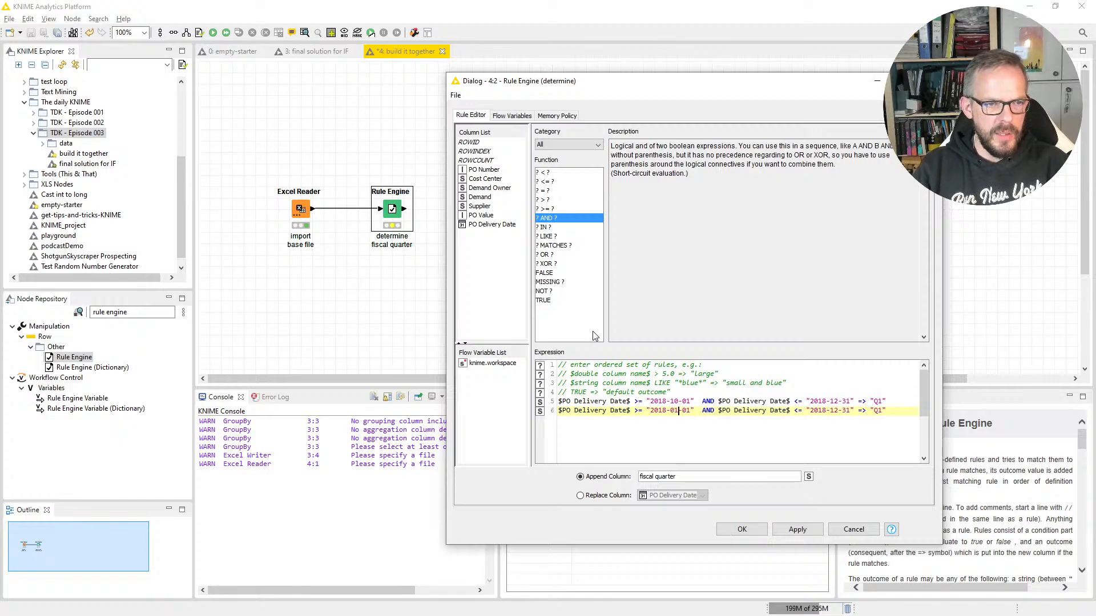
key(Left)
key(BackSpace)
text(9)
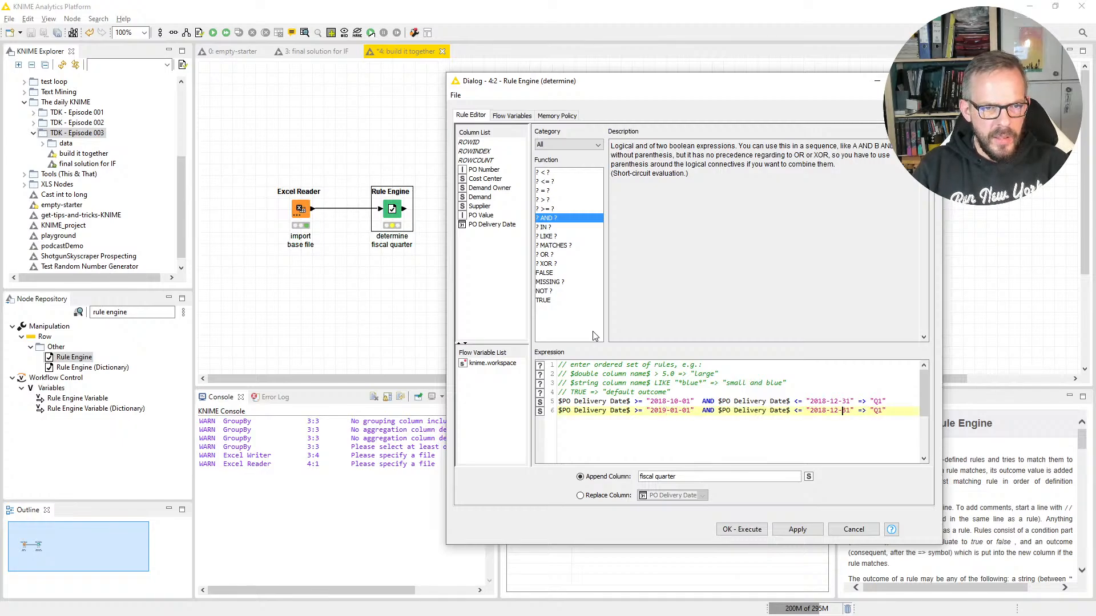
Step: Set the end date in the second rule to 2019-03-31
key(Left)
key(Left)
key(Left)
key(Left)
key(Left)
key(Left)
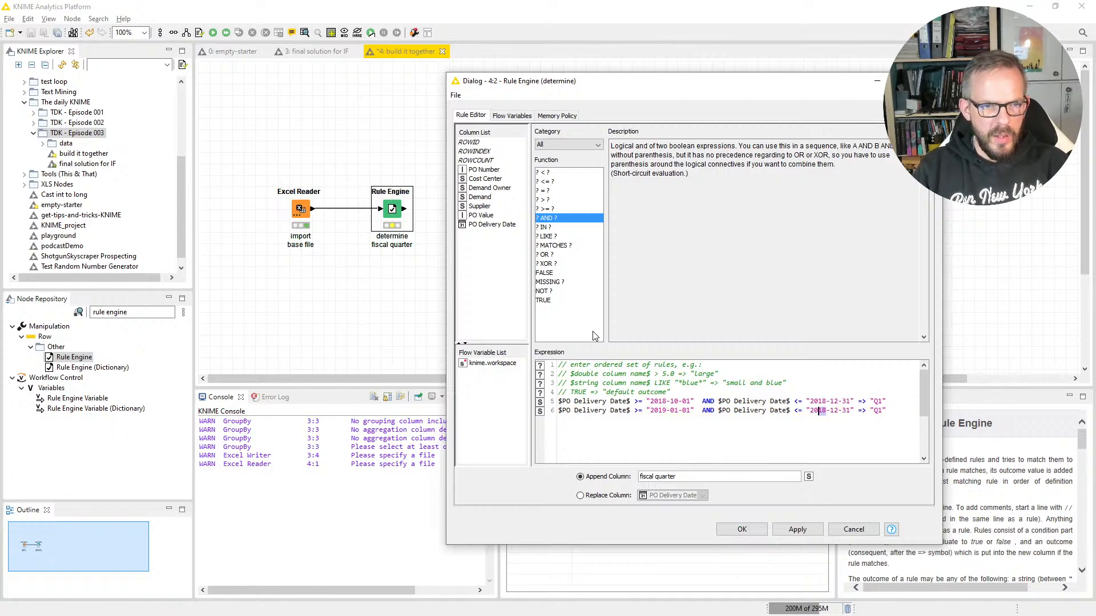
key(Right)
key(Right)
key(BackSpace)
text(9)
key(Delete)
key(Delete)
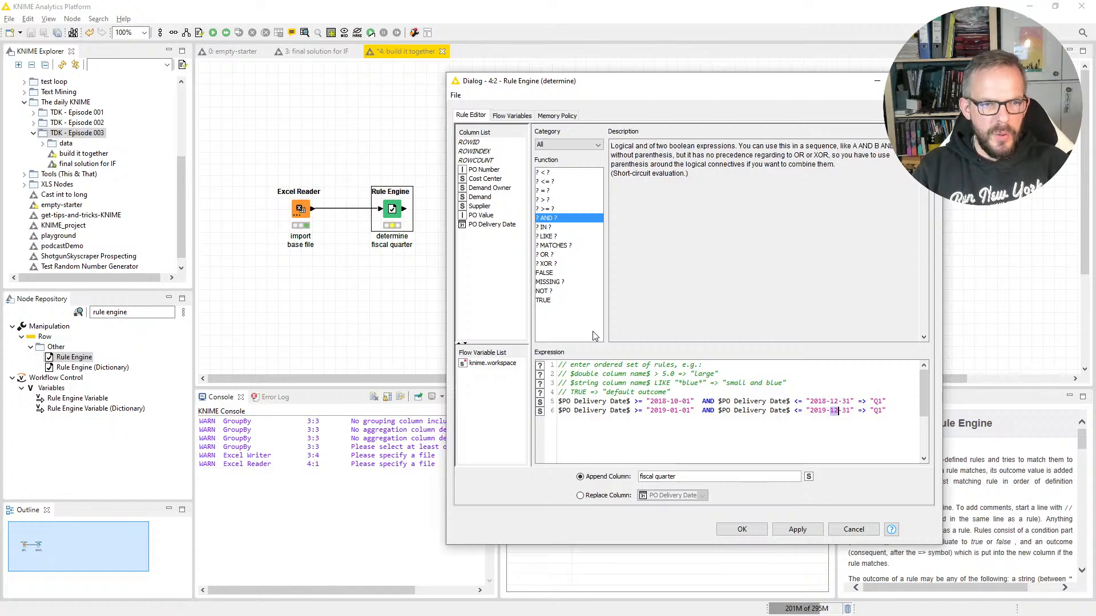
text(03)
Step: Change the outcome of the second rule to "Q2"
key(End)
key(shift+Left)
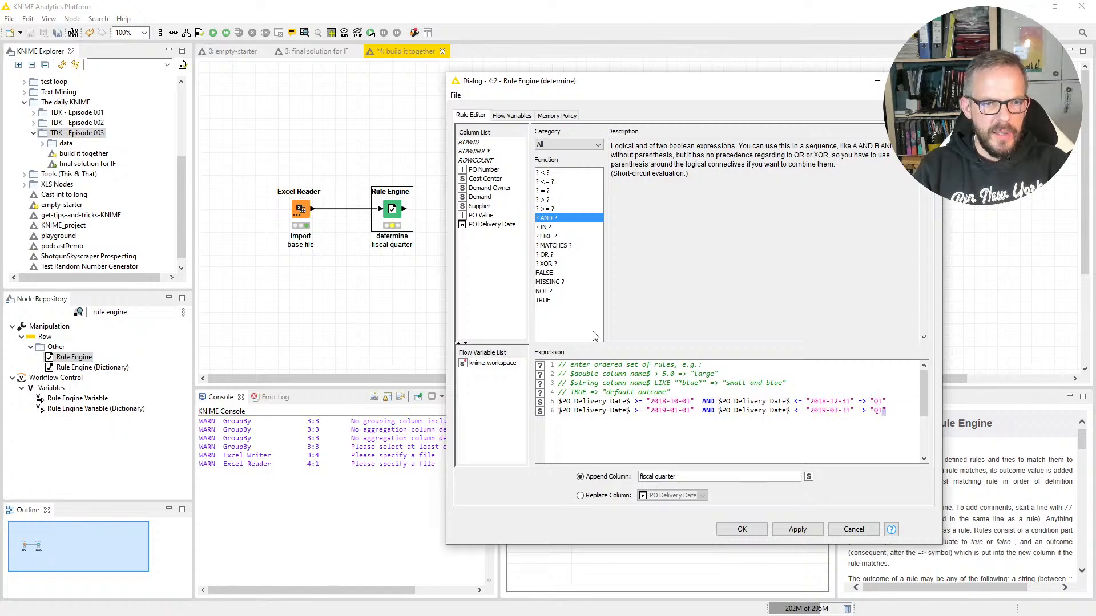
key(Left)
key(shift+Left)
text(2)
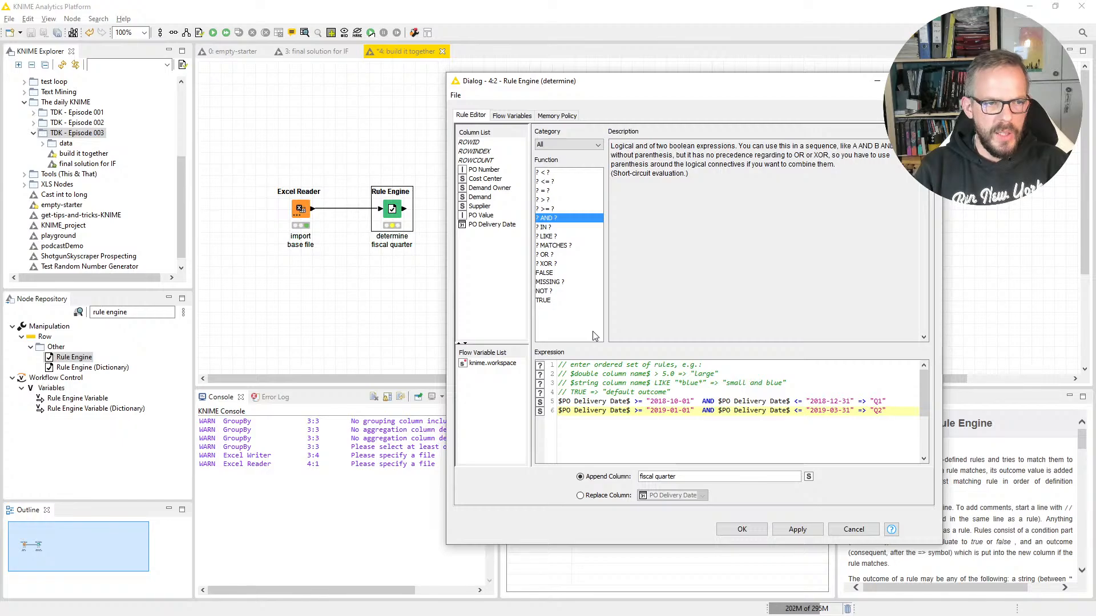
Step: Paste another copy of the Q1 rule on a new line below the Q2 rule
key(End)
key(Return)
key(ctrl+v)
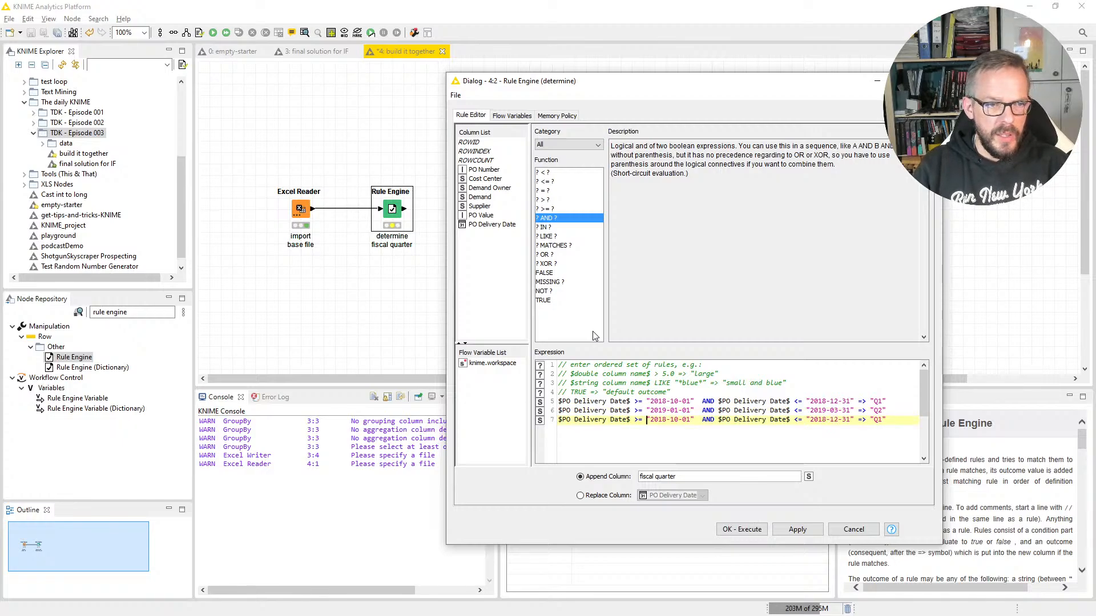
Step: Set the start date in the third rule to 2019-04-01
key(Right)
key(shift+Left)
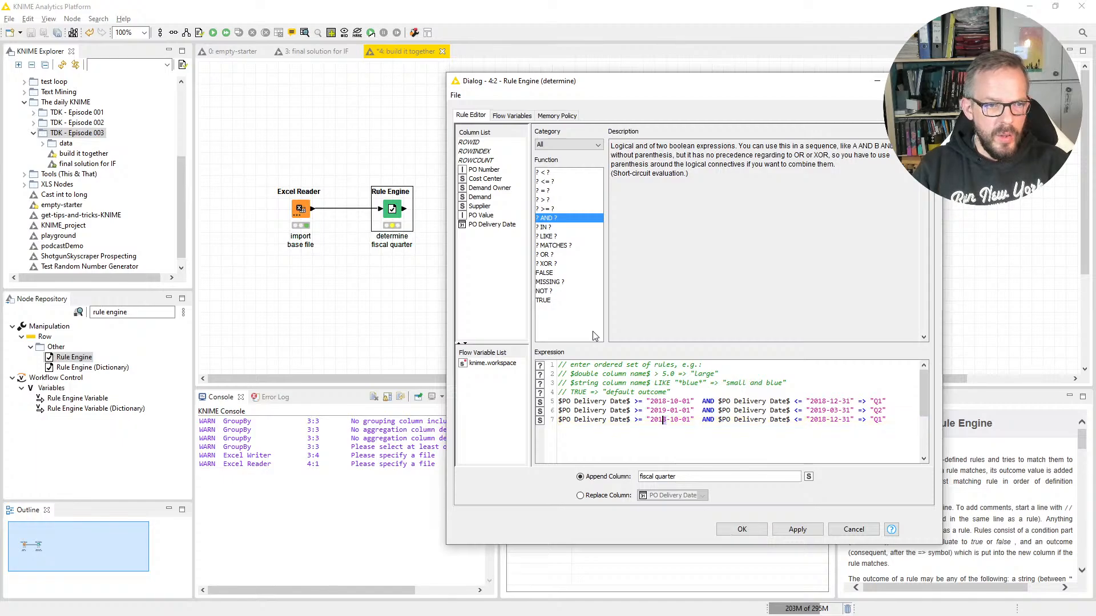
text(9)
key(Right)
key(shift+Right)
key(shift+Right)
text(04)
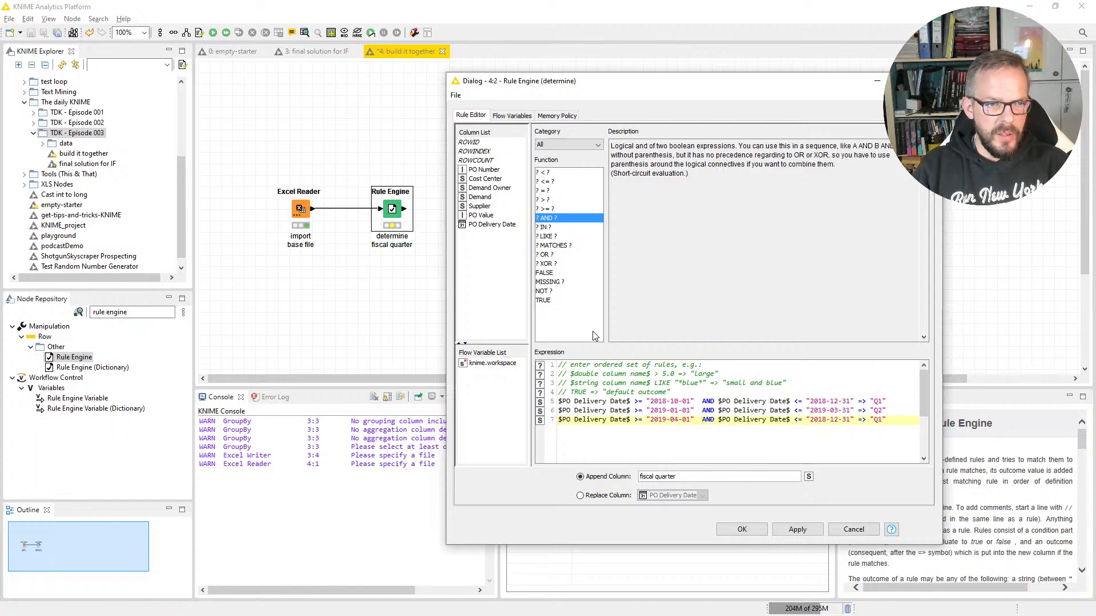
Step: Set the end date in the third rule to 2019-06-30
key(ctrl+Right)
key(ctrl+Right)
key(ctrl+Right)
key(ctrl+Right)
key(ctrl+Right)
key(ctrl+Right)
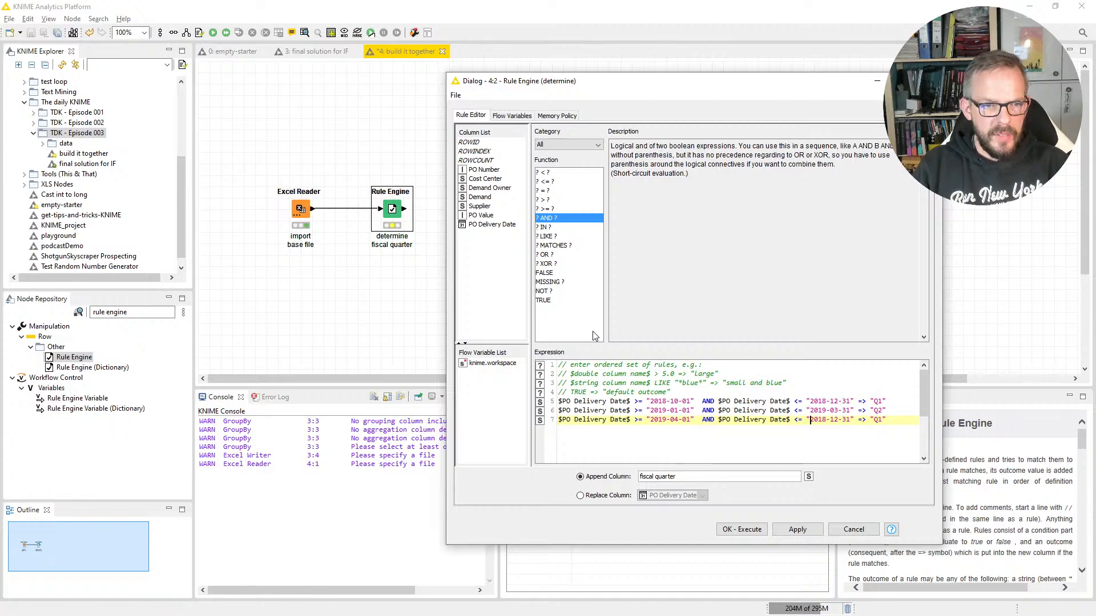
key(shift+Left)
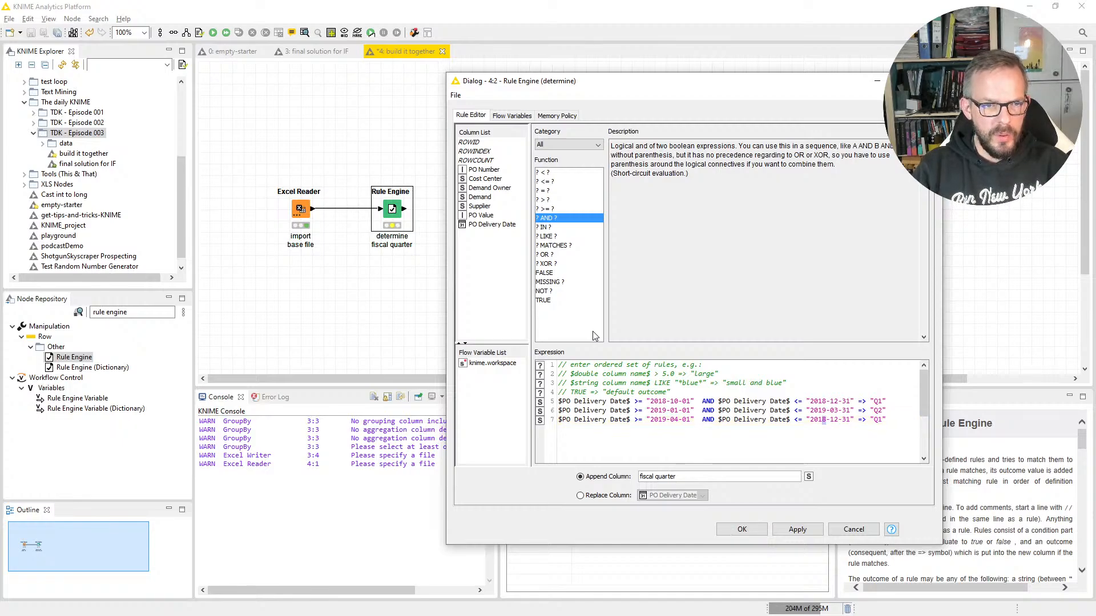
text(9)
key(shift+Right)
key(shift+Right)
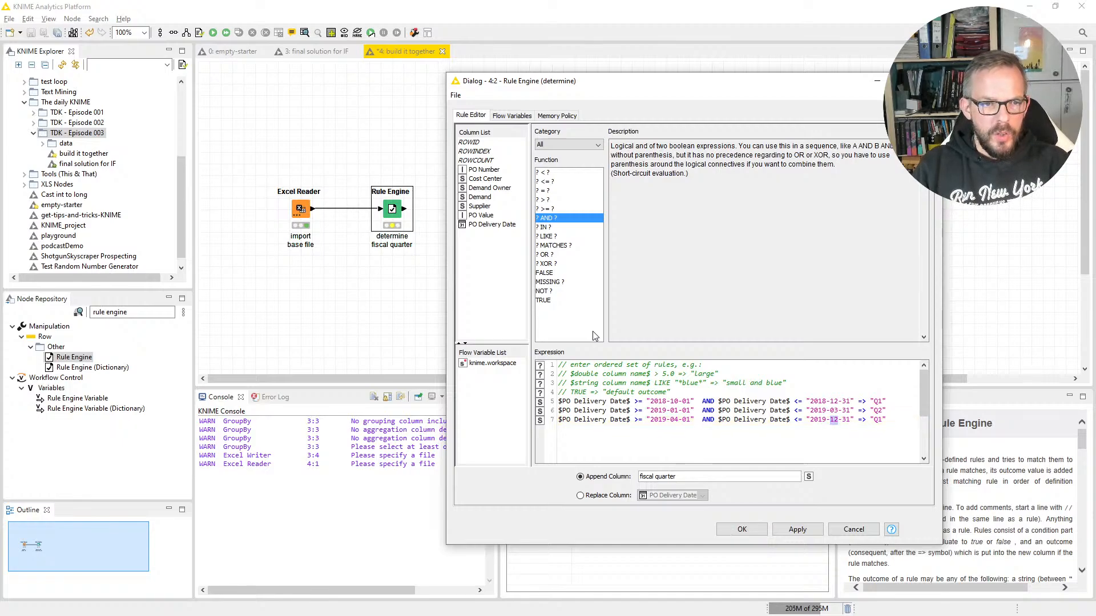
text(06)
key(Right)
key(shift+Right)
key(shift+Right)
text(30)
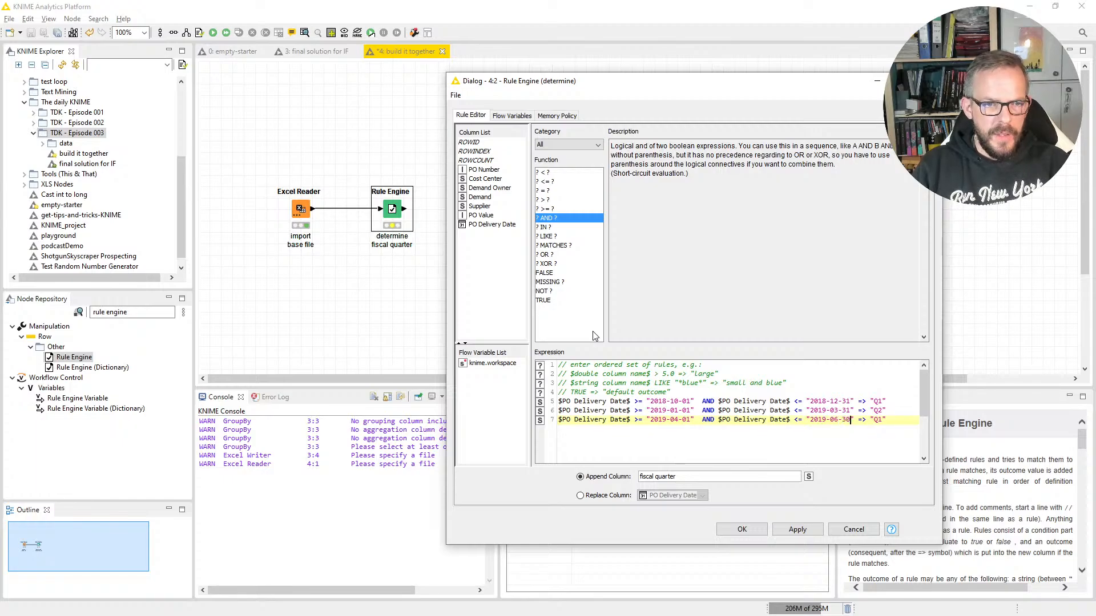
Step: Change the outcome of the third rule to "Q3"
key(End)
key(Left)
key(shift+Left)
text(3)
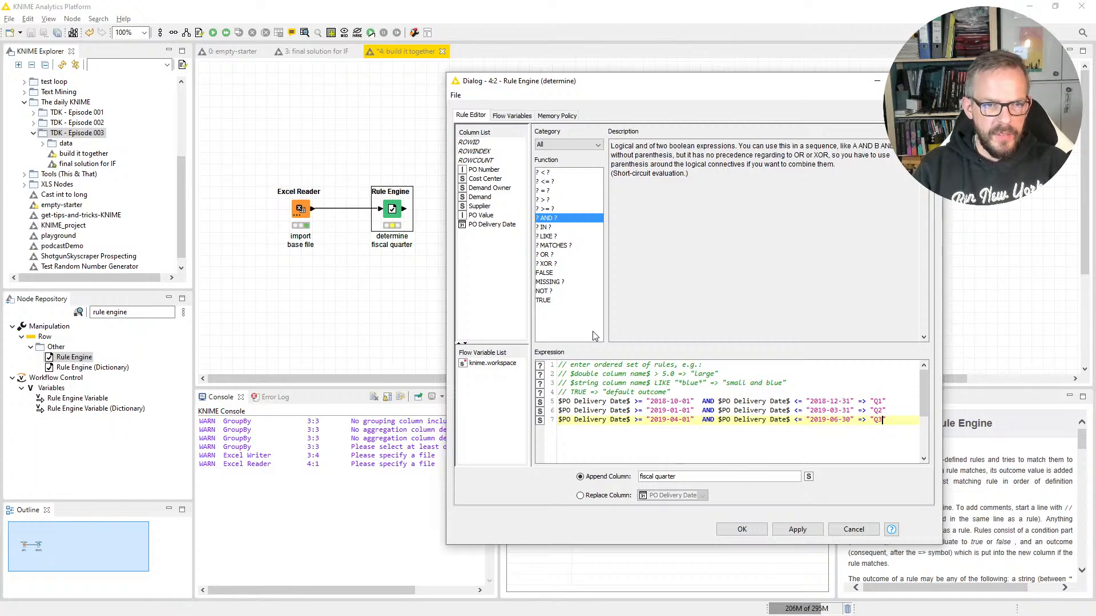
Step: Add the default rule TRUE => "Q4" on a new line below the Q3 rule and execute the Rule Engine node
key(End)
key(Return)
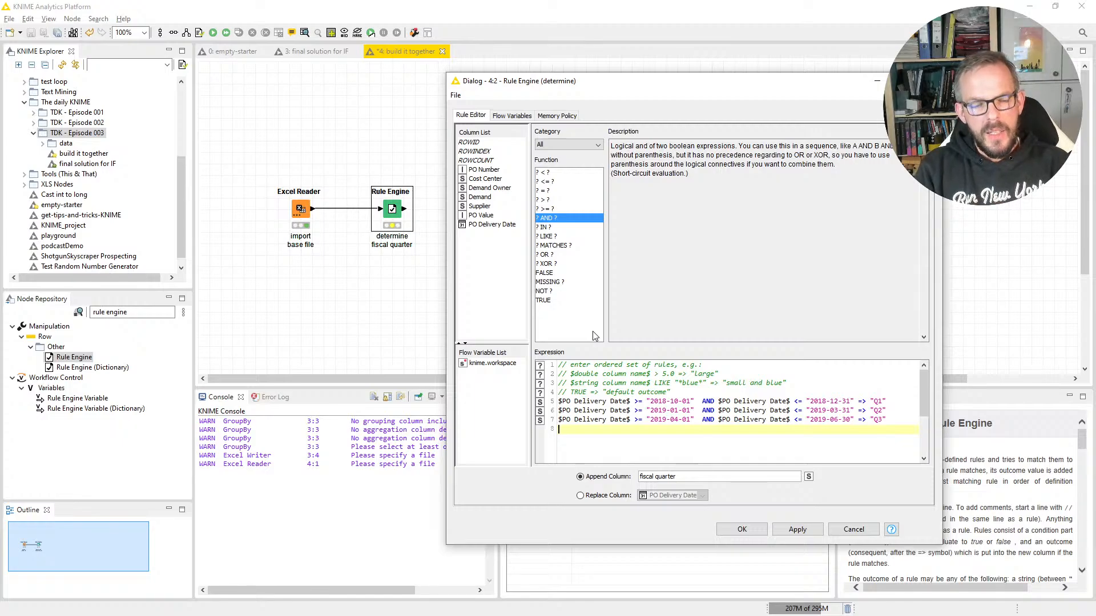
text(TRUE )
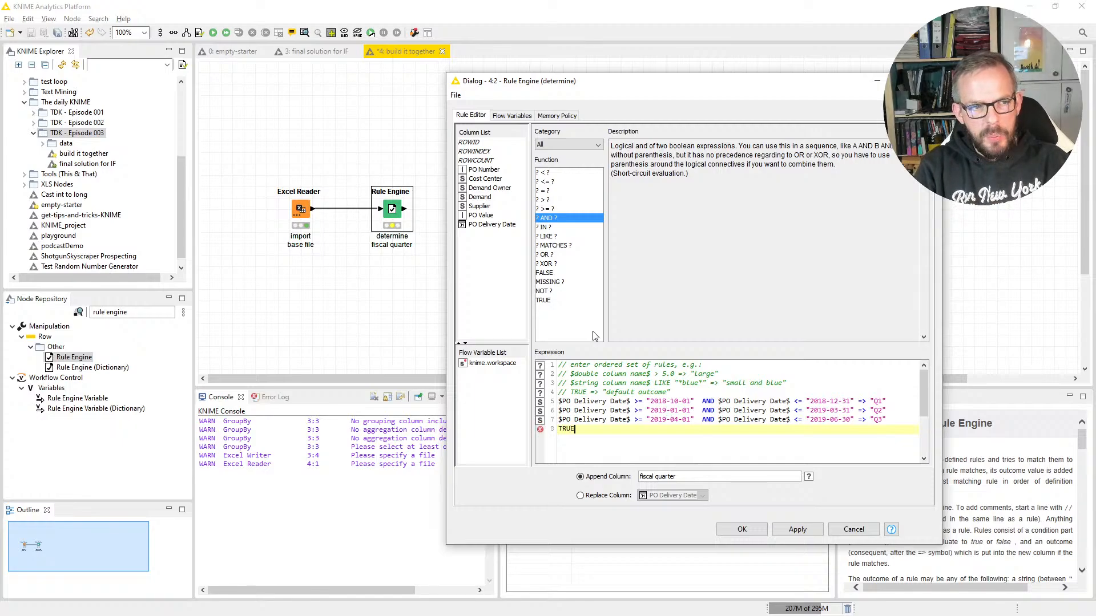
text(=>)
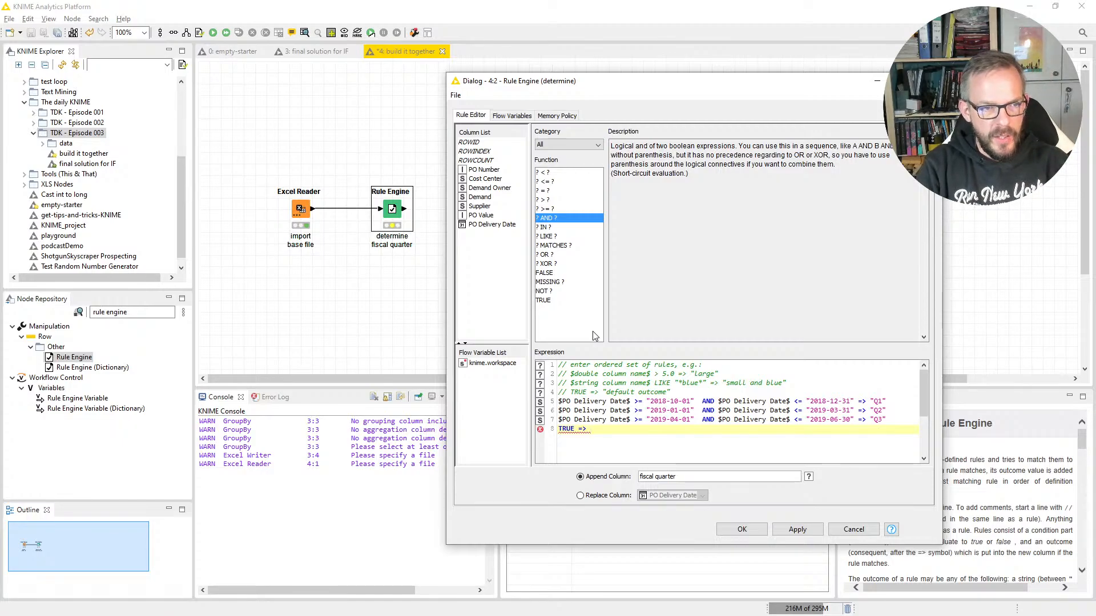
text("Q4")
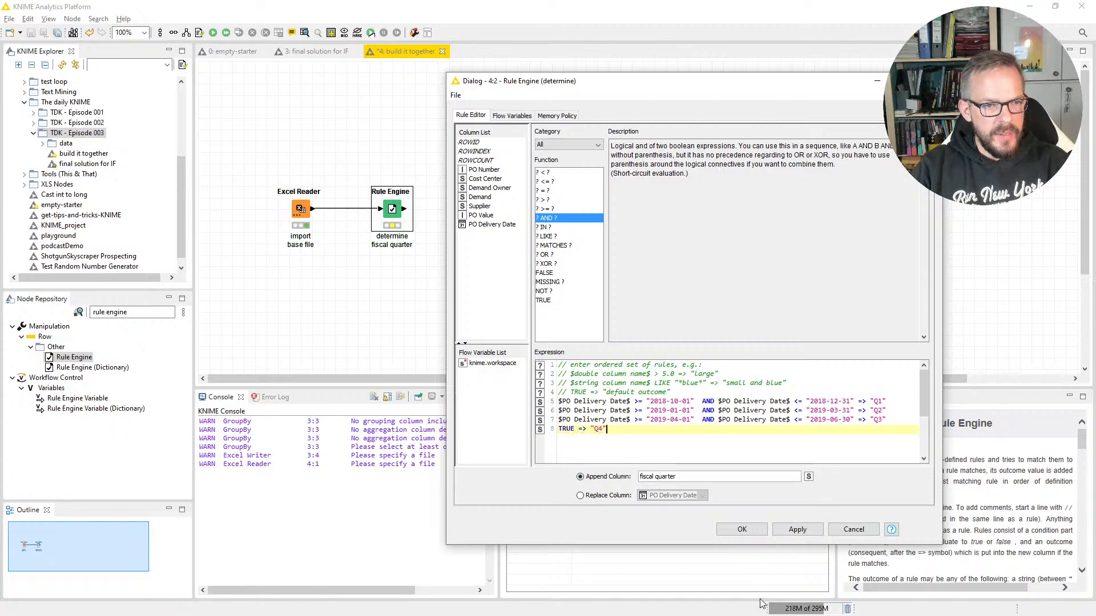
click(743, 529)
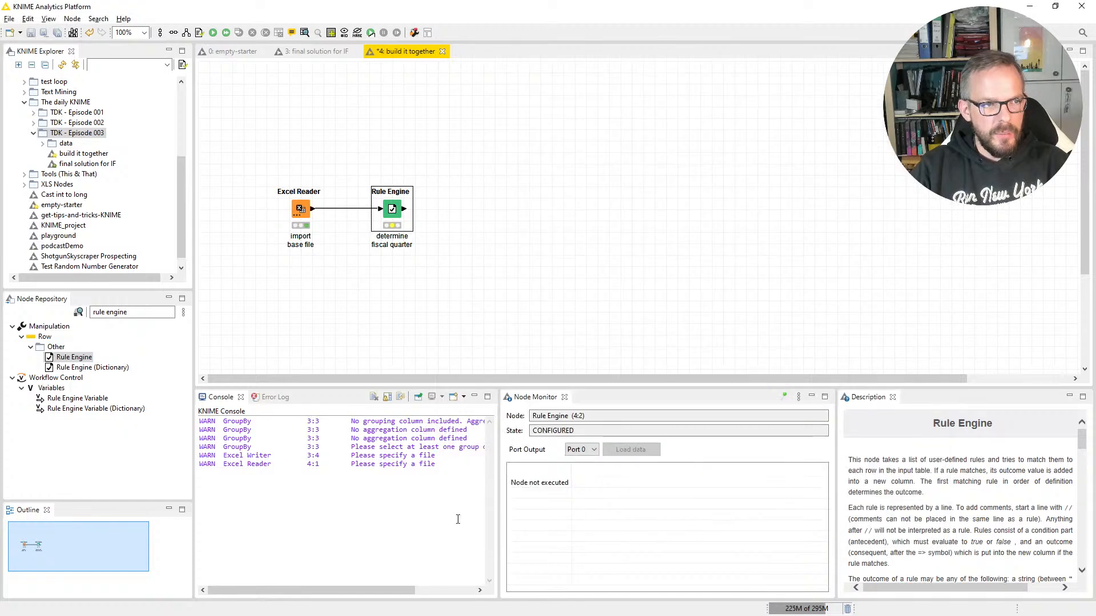
key(F7)
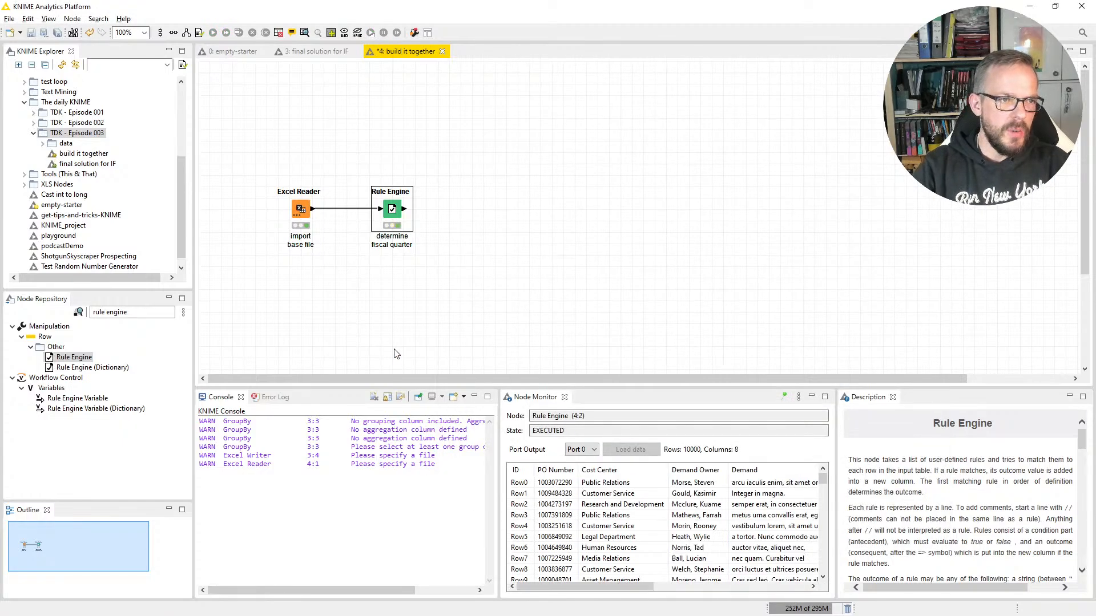
Step: Check the fiscal quarters against the PO delivery dates in the Rule Engine node's classified values table
right_click(393, 213)
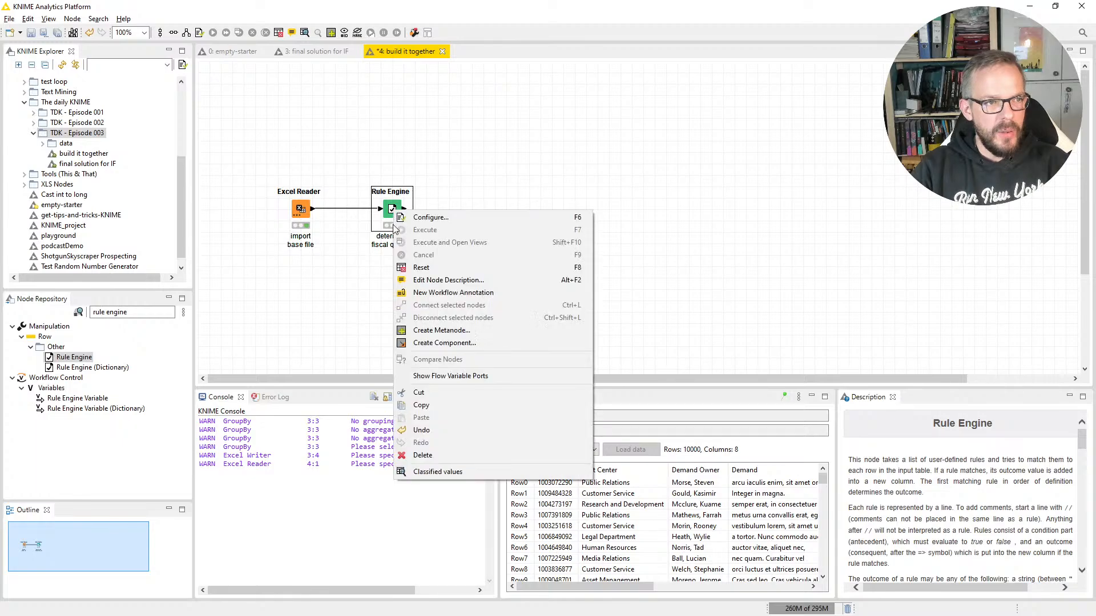
click(422, 474)
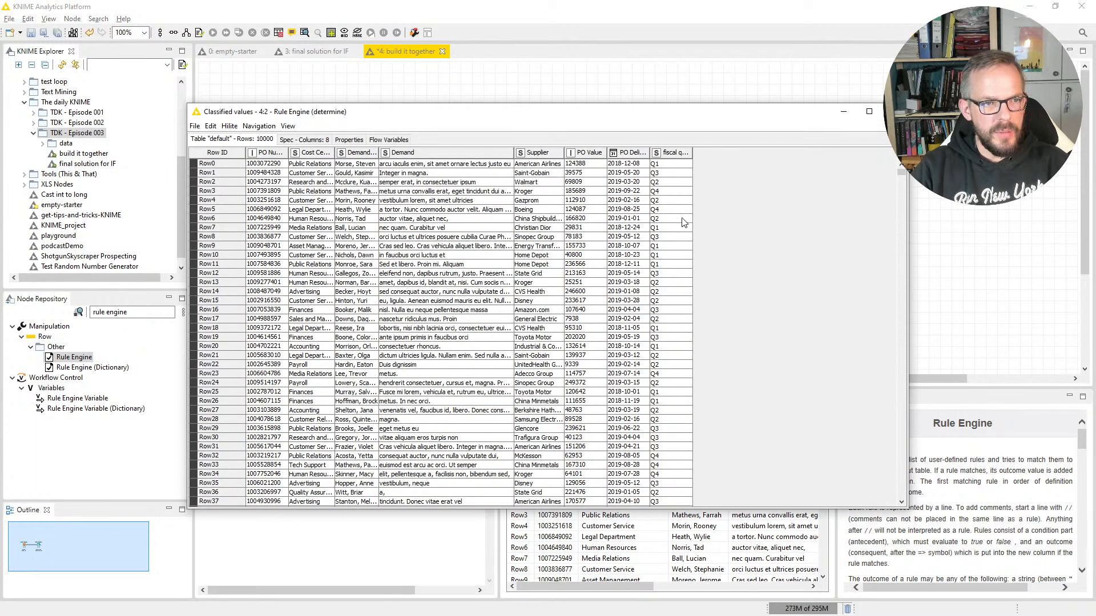
click(631, 402)
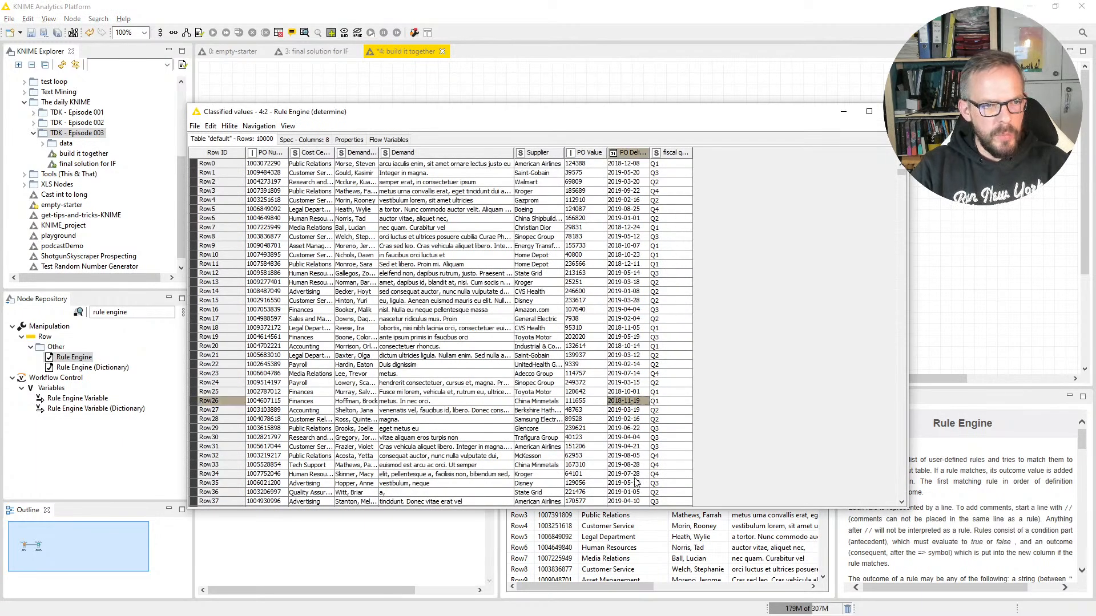
scroll(862, 221, down, 20)
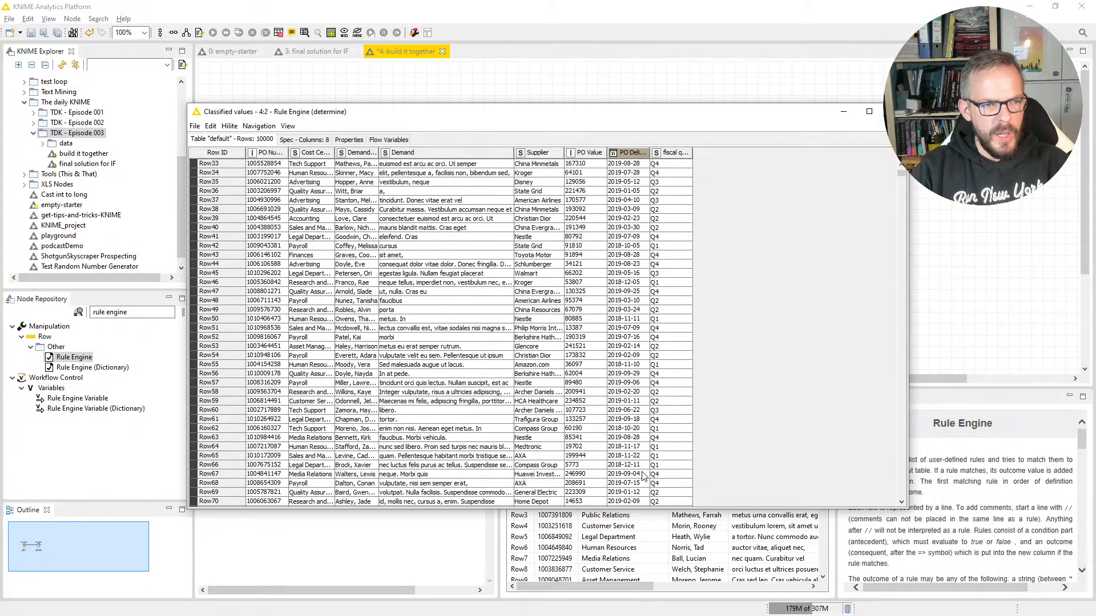
drag(900, 180, 900, 375)
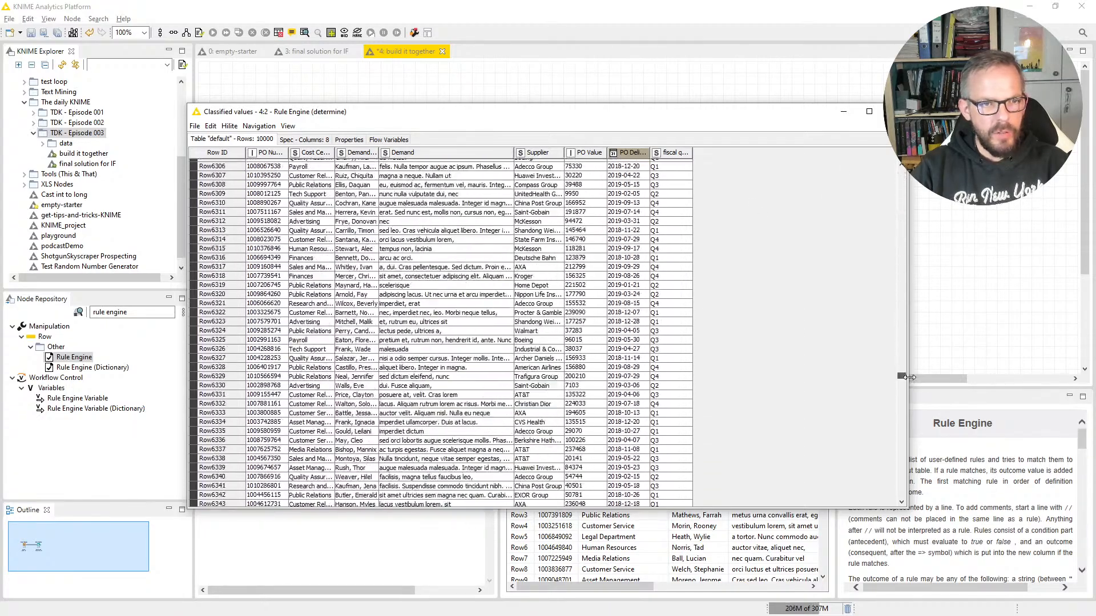
click(645, 342)
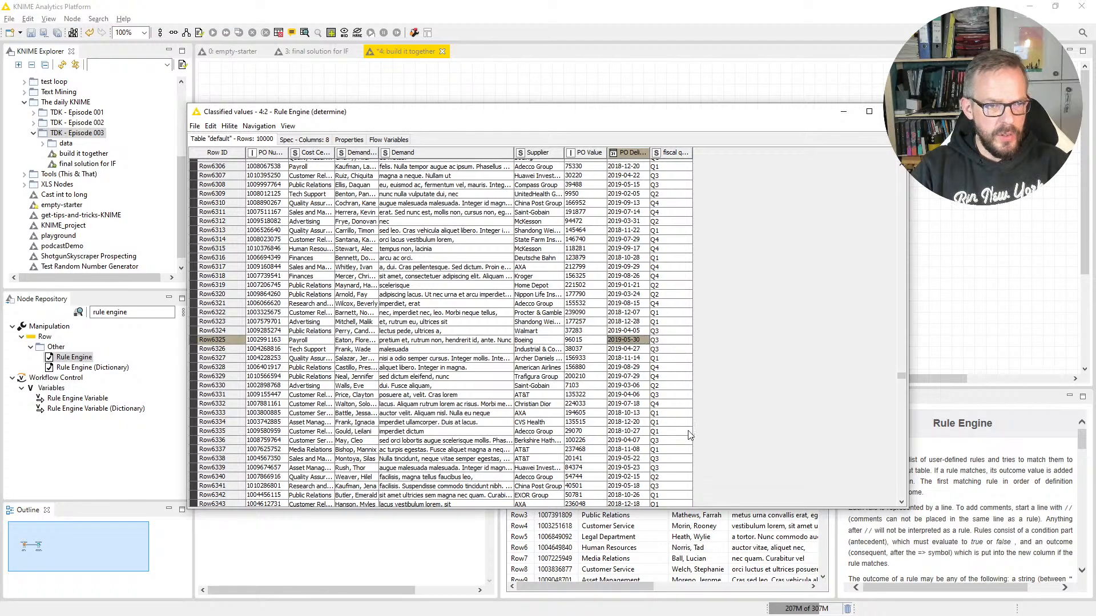
drag(640, 405, 588, 405)
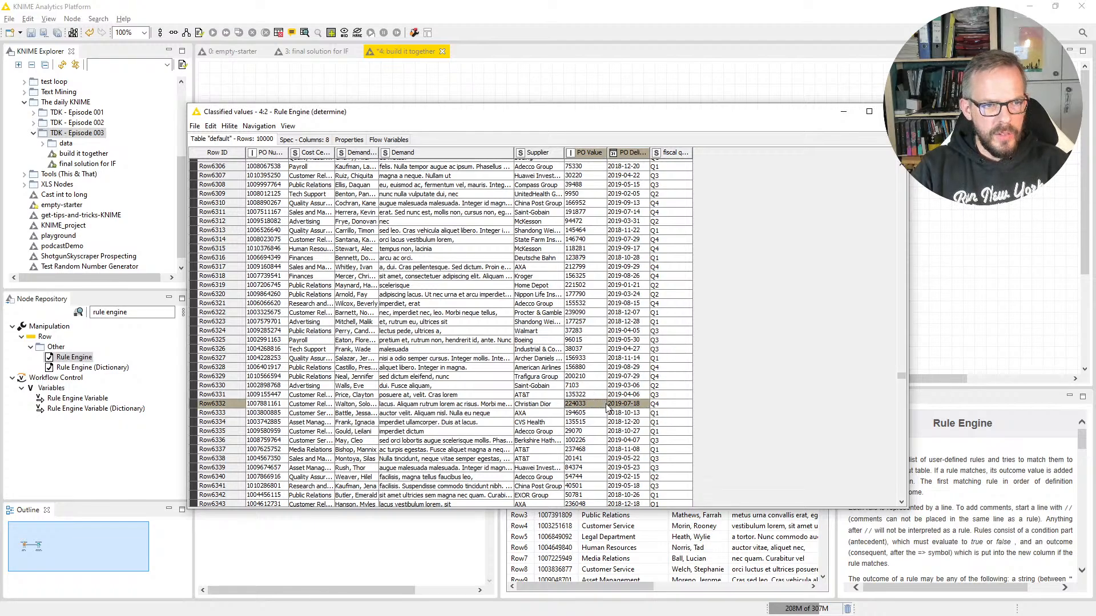
click(894, 111)
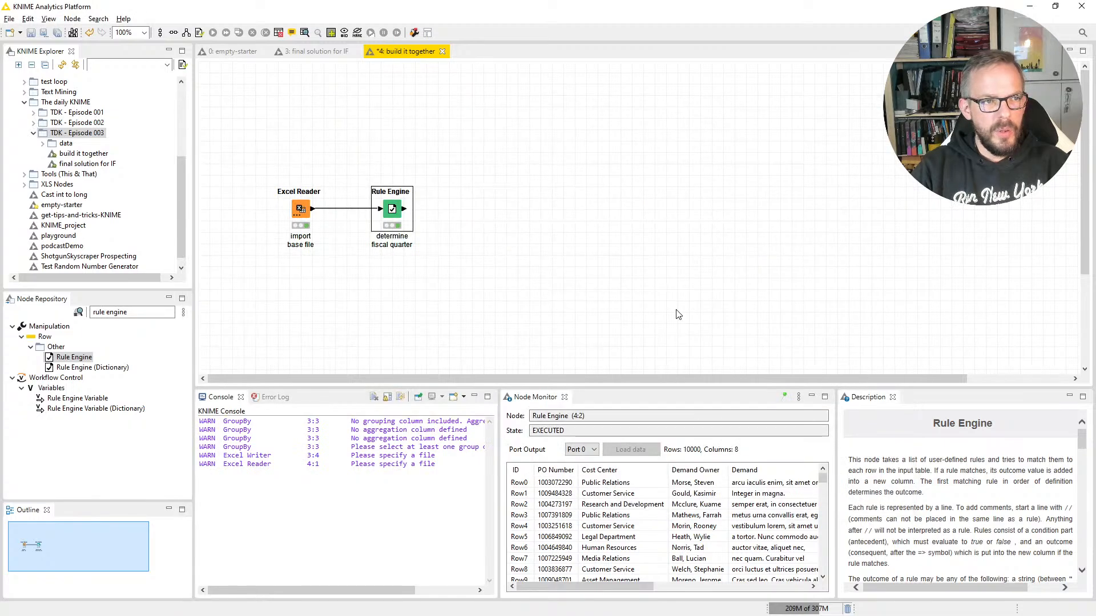
Step: Find the GroupBy node in the repository and add it to the workflow, connected to the Rule Engine output
click(675, 311)
drag(148, 313, 54, 282)
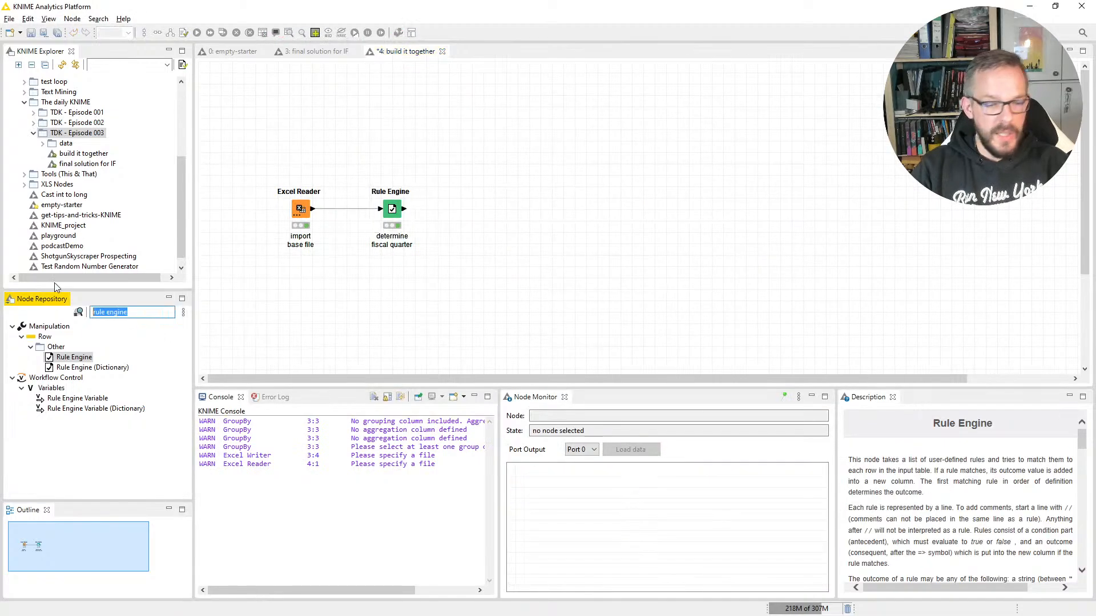
text(groupby)
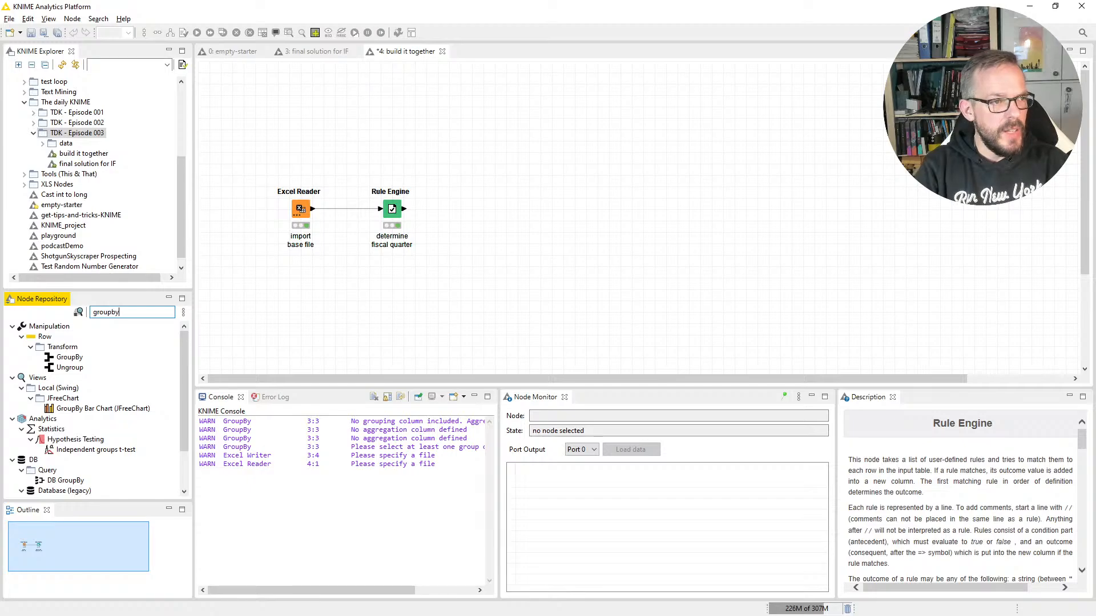
click(392, 209)
double_click(69, 357)
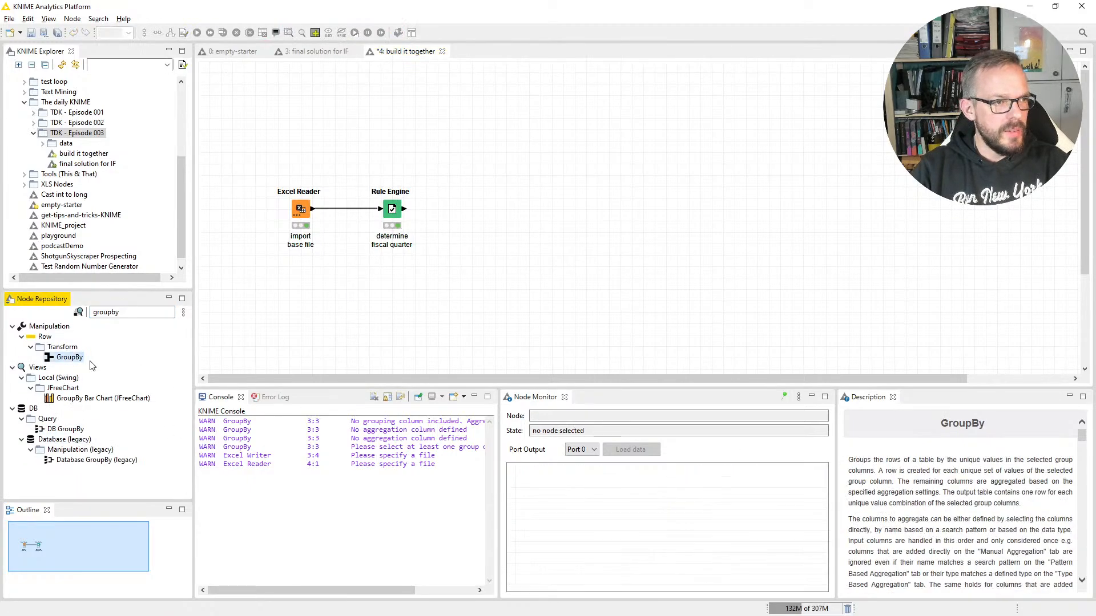
key(ctrl+shift+Right)
key(ctrl+shift+Right)
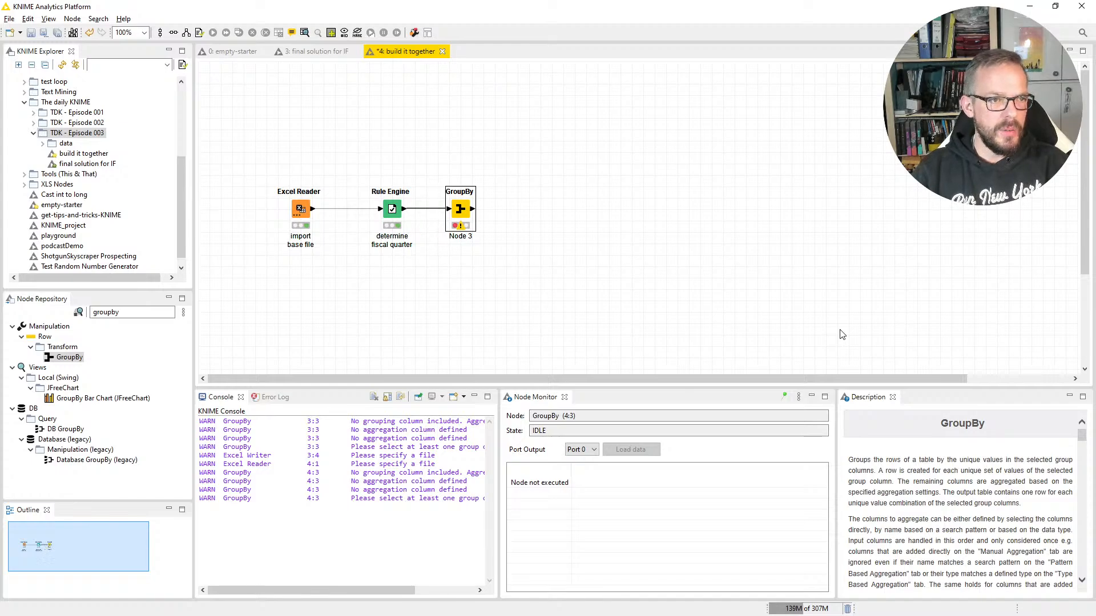
Step: Label the GroupBy node "group by fiscal quarters" on two lines, breaking after "by"
key(F2)
text(gr)
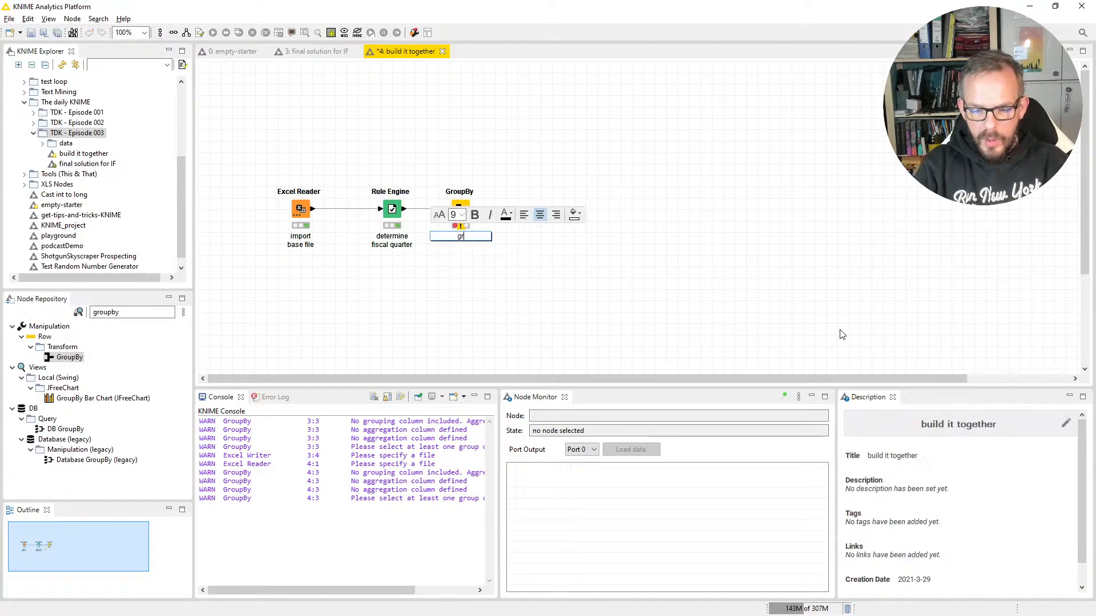
text(oup by)
key(Return)
text(fi)
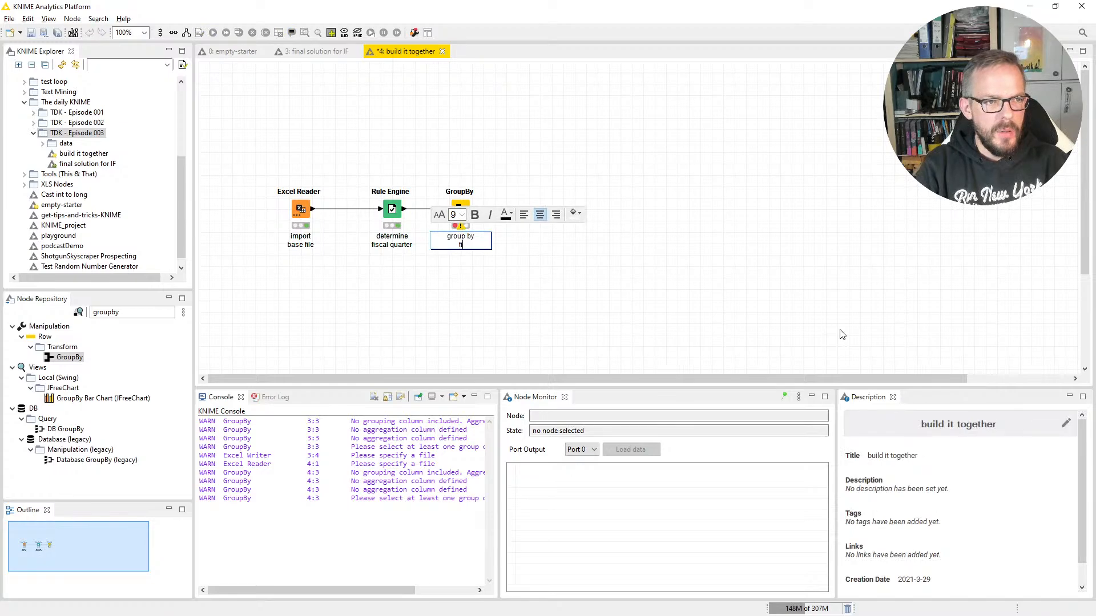
text(scal quarters)
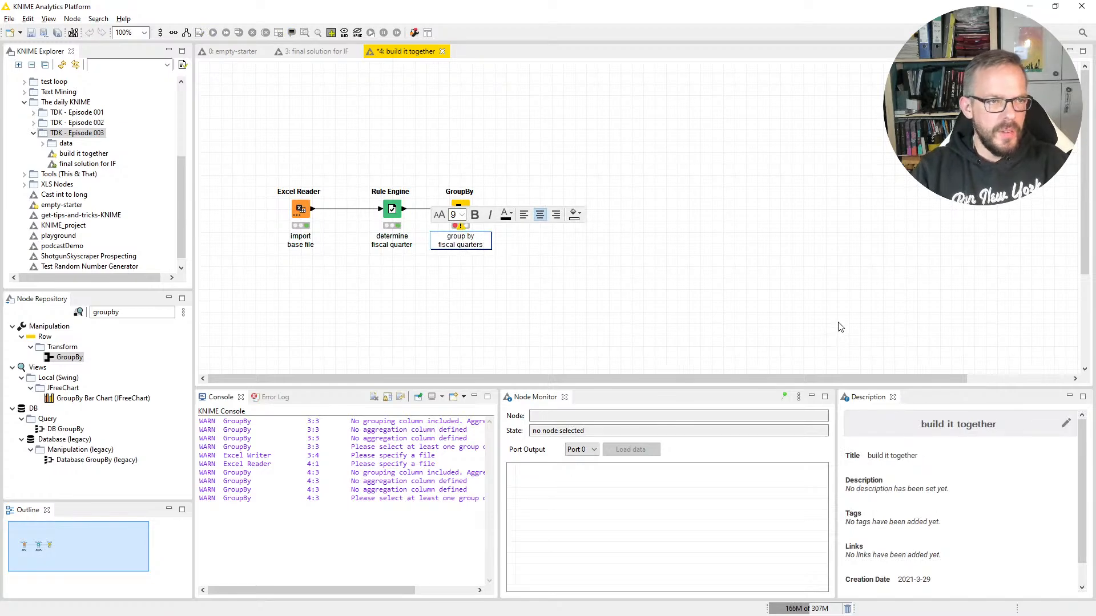
click(648, 152)
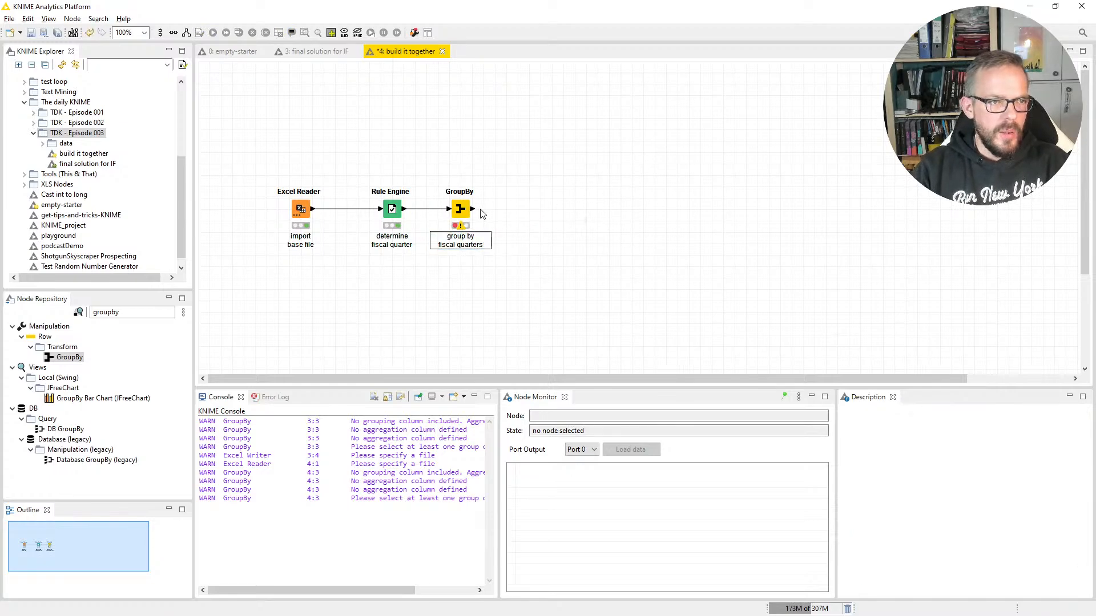
Step: Configure the GroupBy node to use fiscal quarter as its group column
double_click(463, 212)
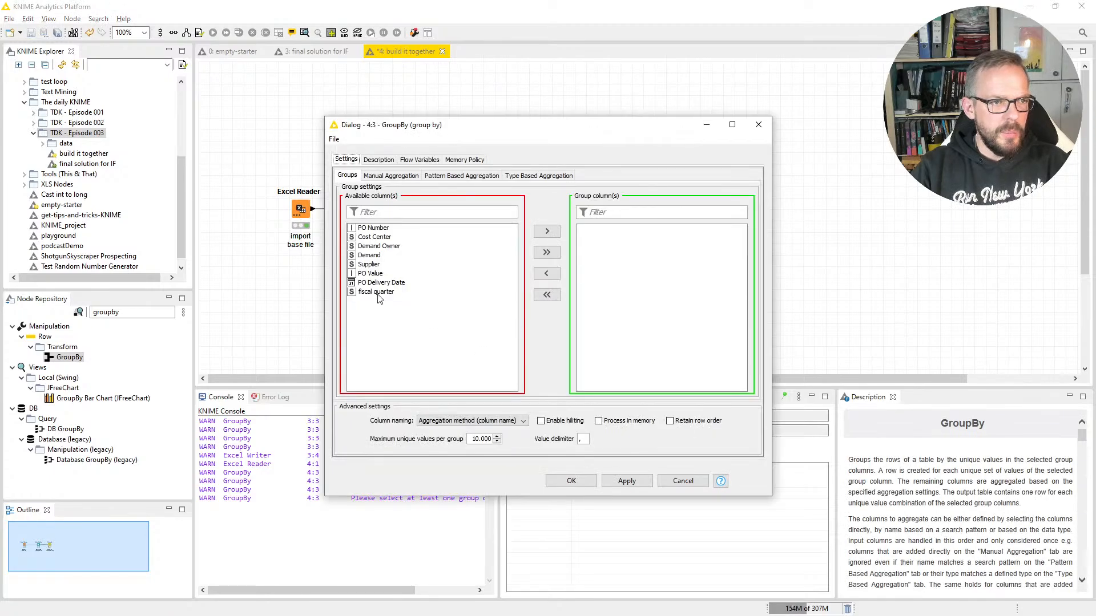
click(377, 294)
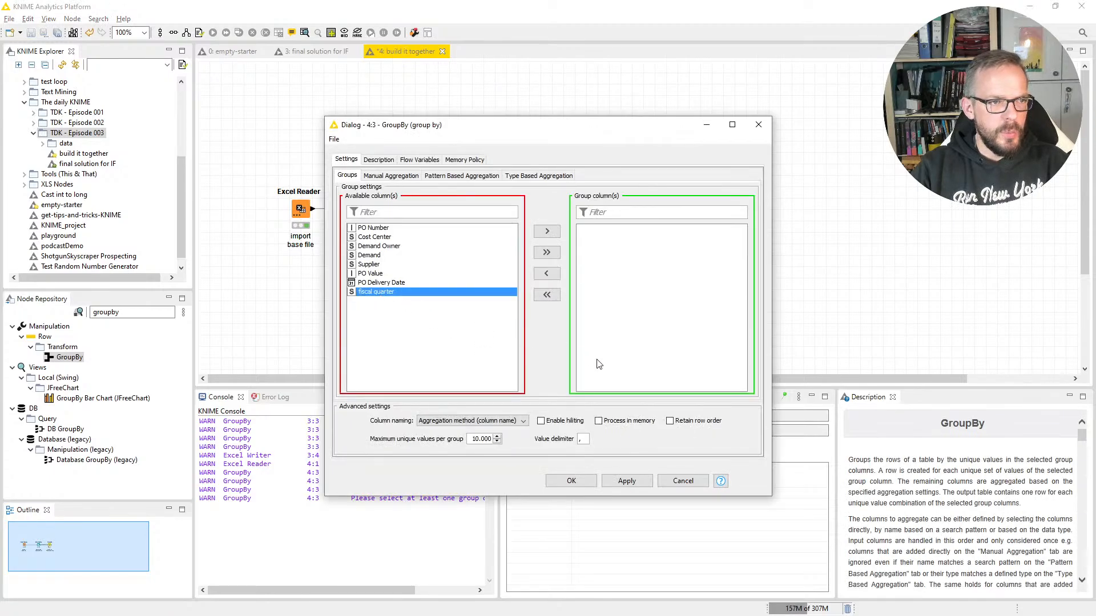
click(546, 231)
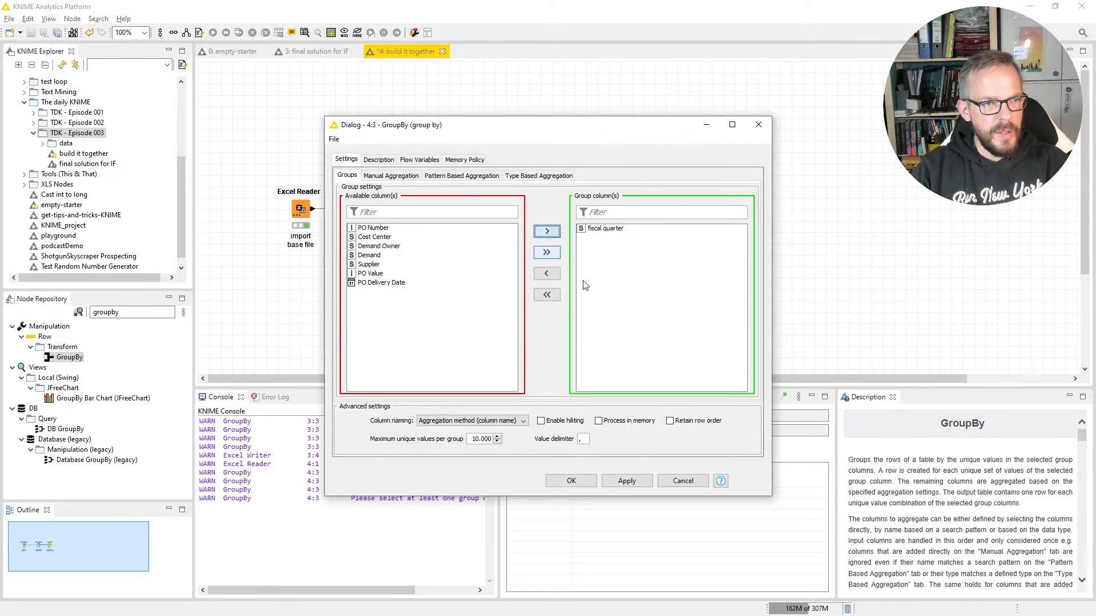
Step: Add PO Value to the GroupBy node's manual aggregation and set its aggregation method to Sum
click(405, 176)
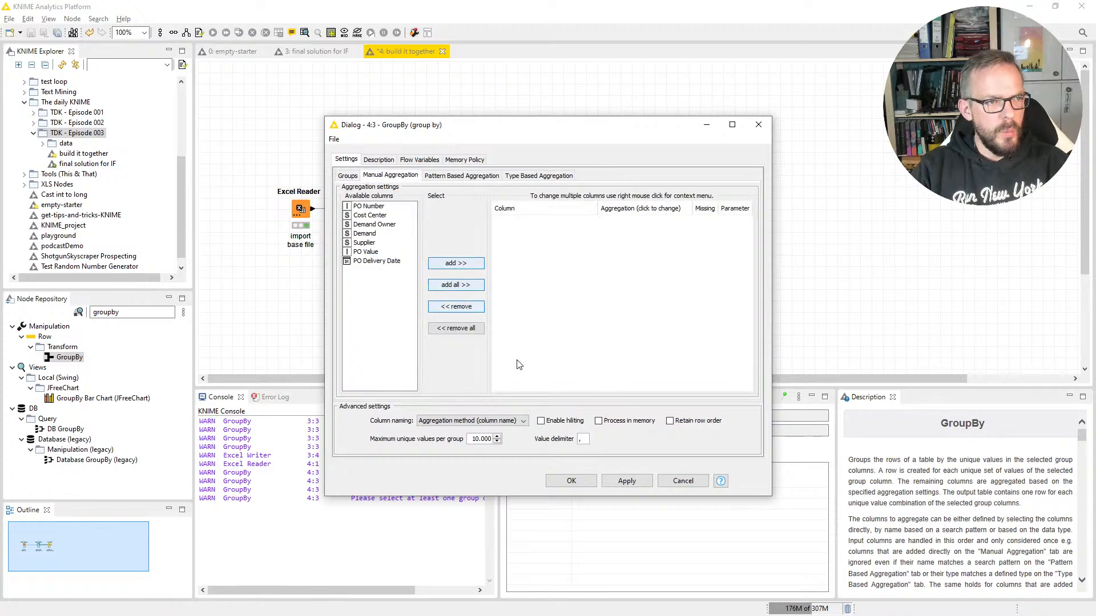
double_click(360, 253)
click(644, 222)
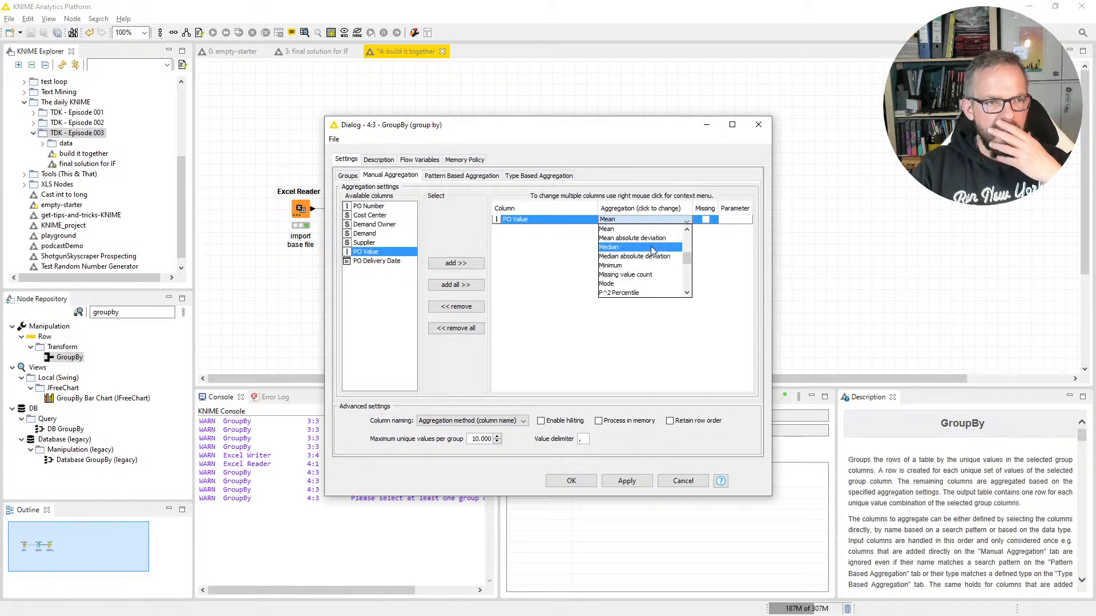
drag(686, 260, 684, 298)
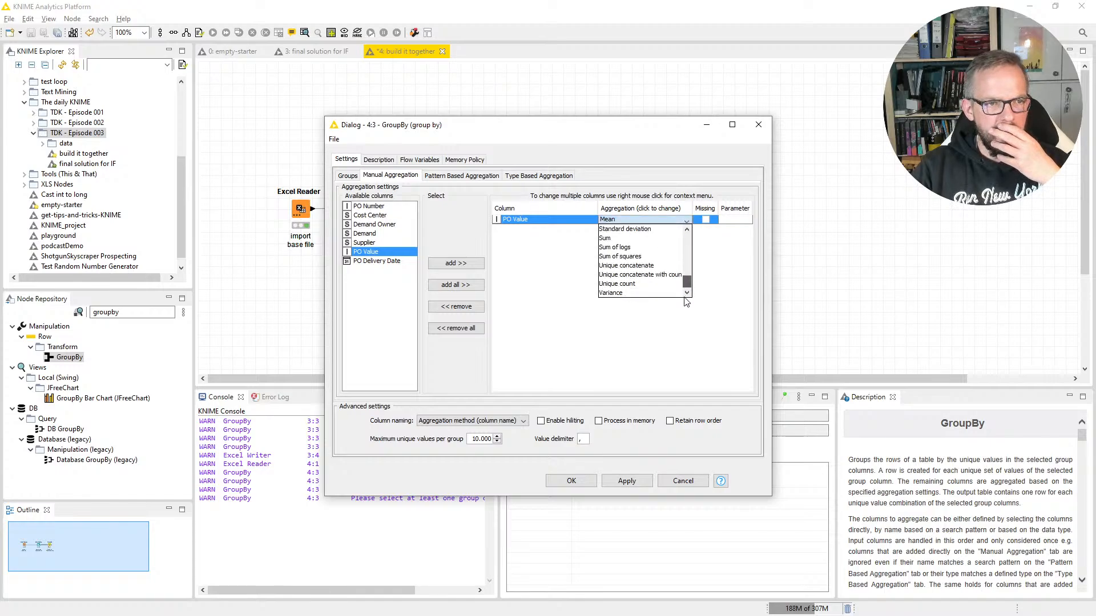
click(634, 238)
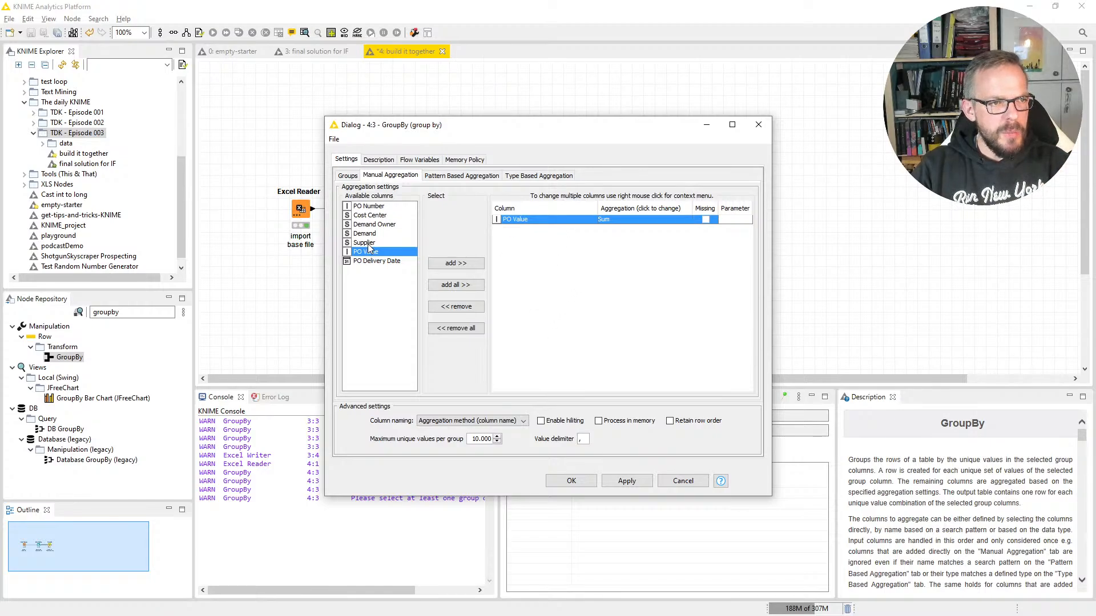
Step: Add PO Number to the manual aggregation and set its aggregation method to Count
click(371, 208)
double_click(371, 209)
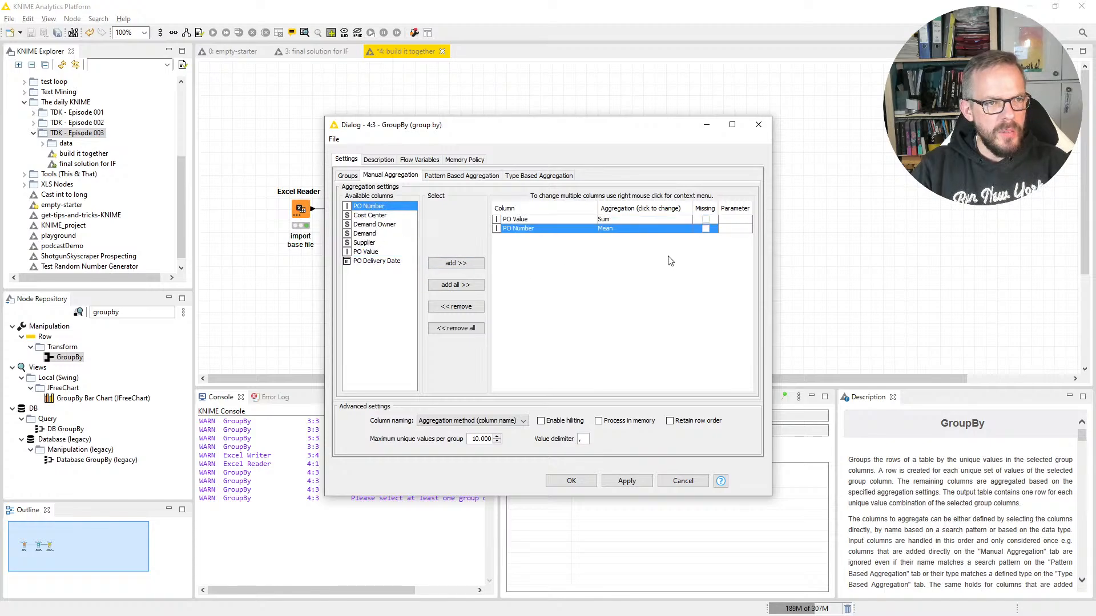
click(656, 228)
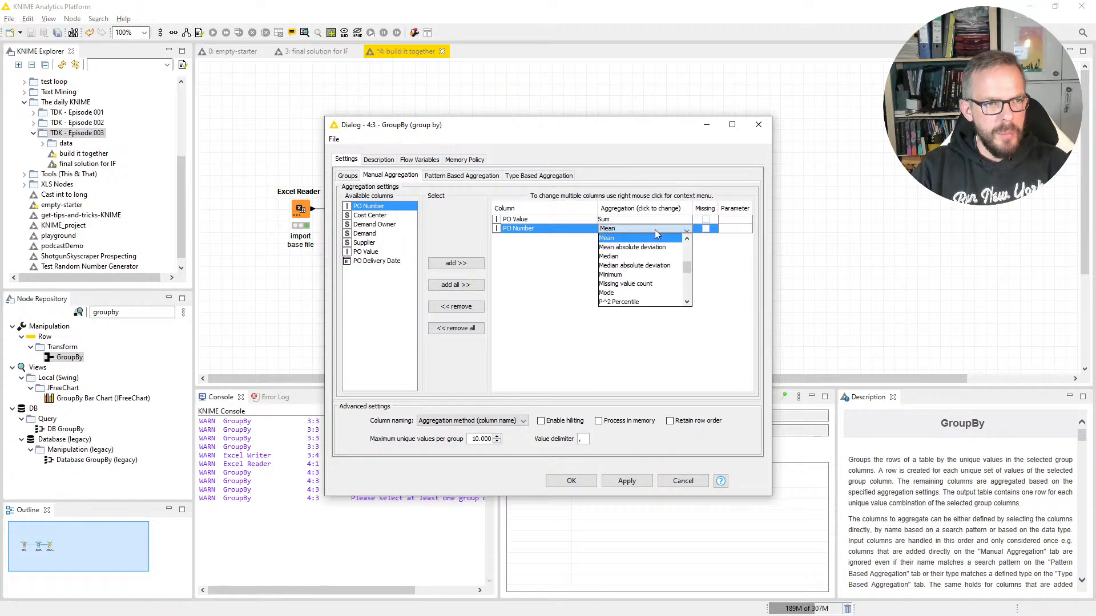
drag(686, 275, 686, 253)
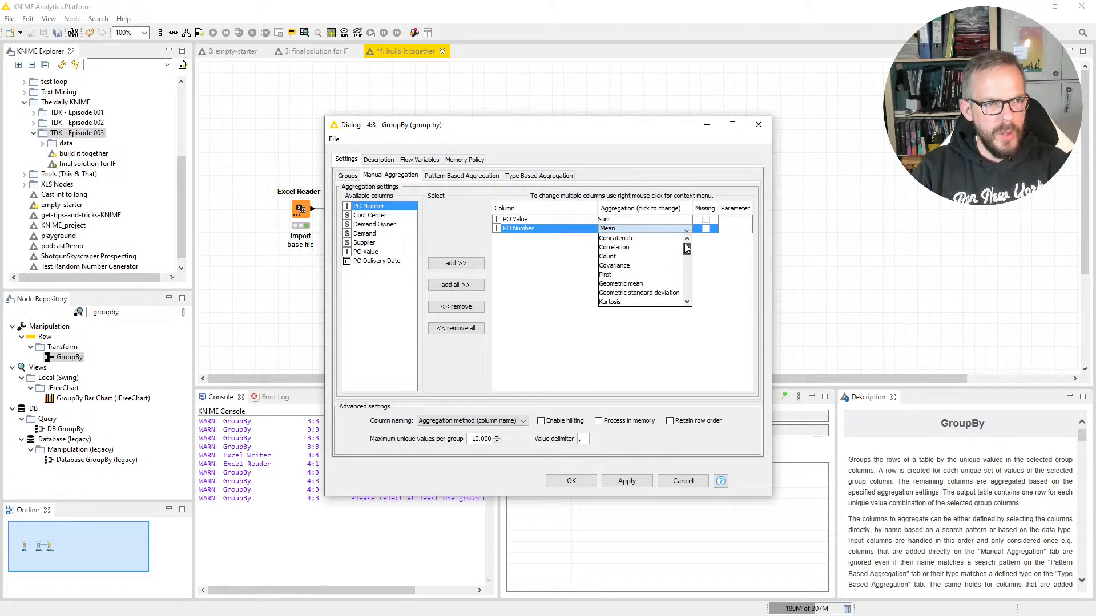
click(653, 256)
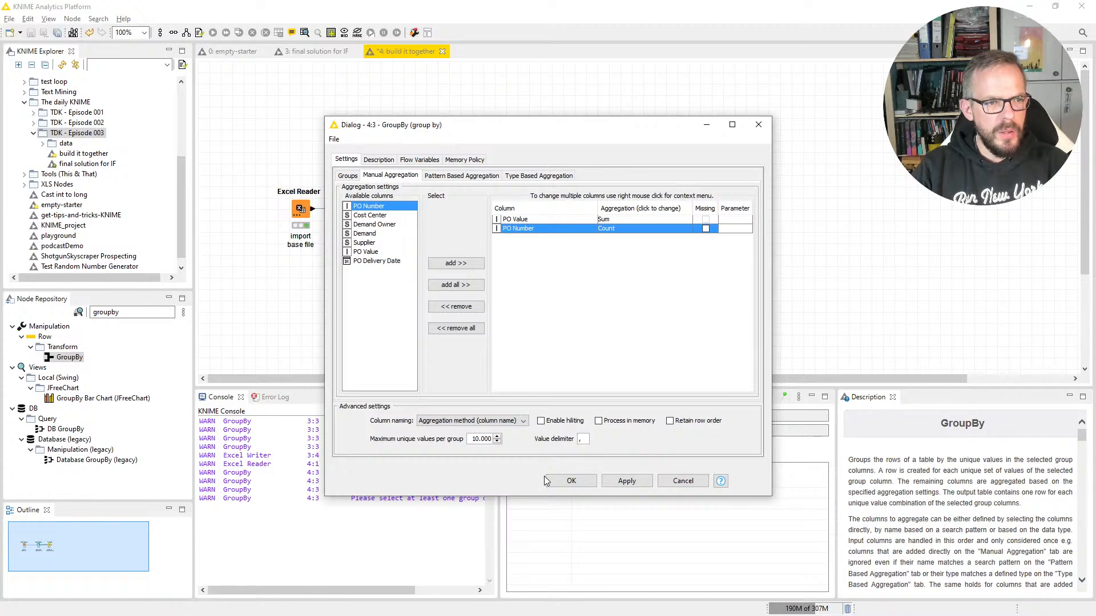
Step: Set the GroupBy column naming to "Keep original name(s)", accept the configuration and execute the node
click(507, 422)
click(509, 431)
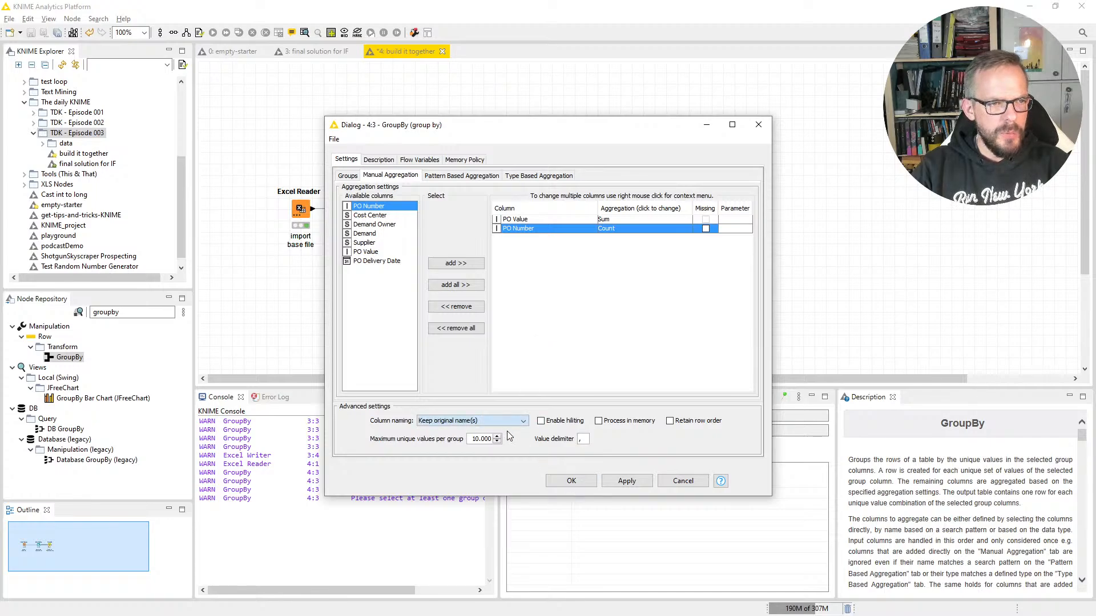
click(570, 482)
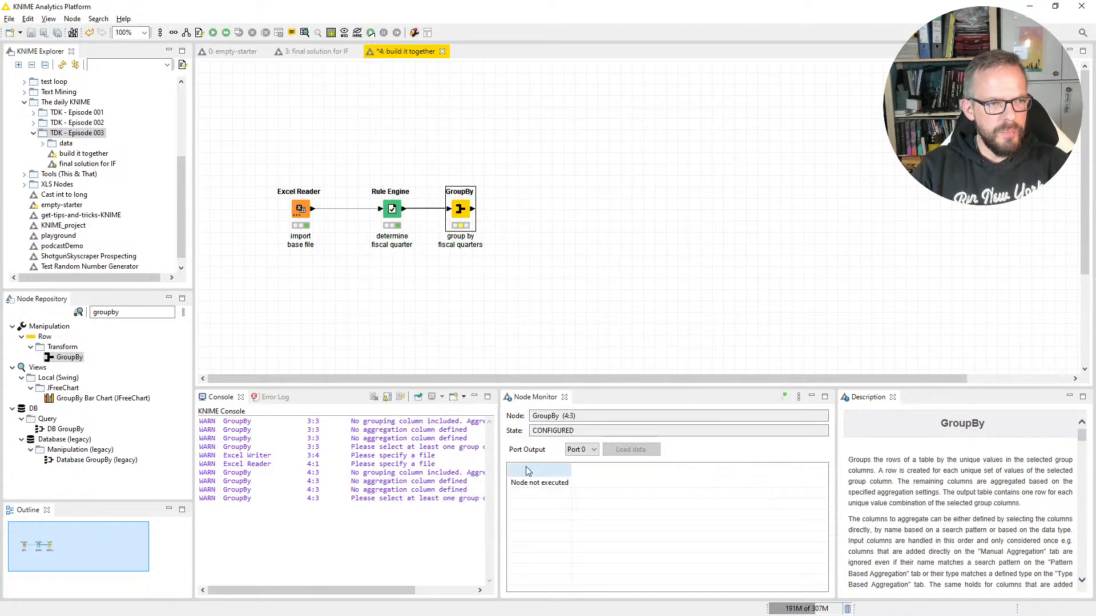
right_click(460, 213)
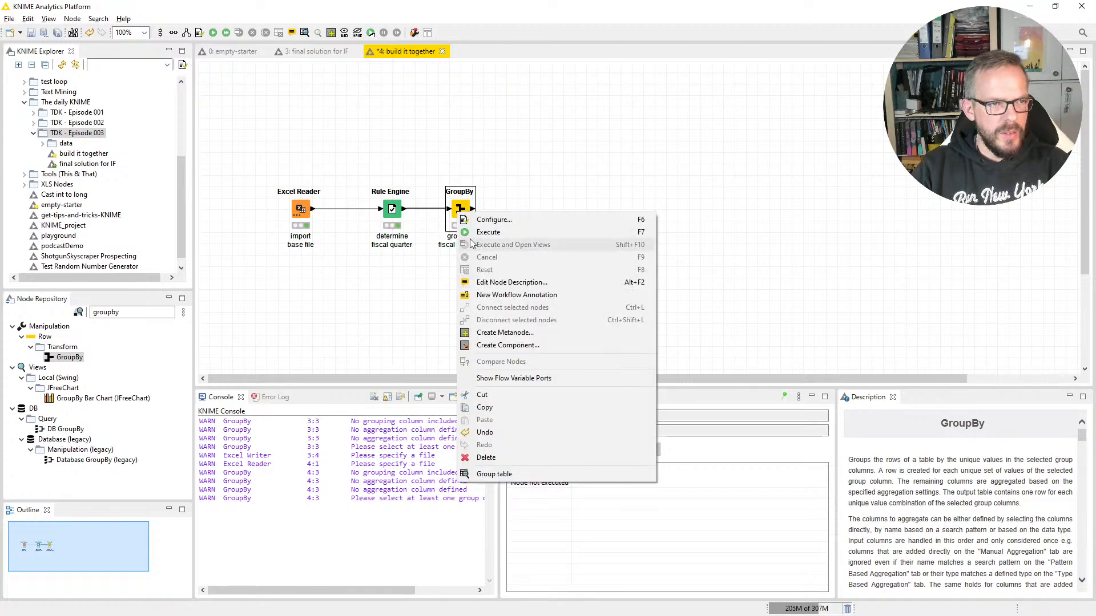
click(475, 230)
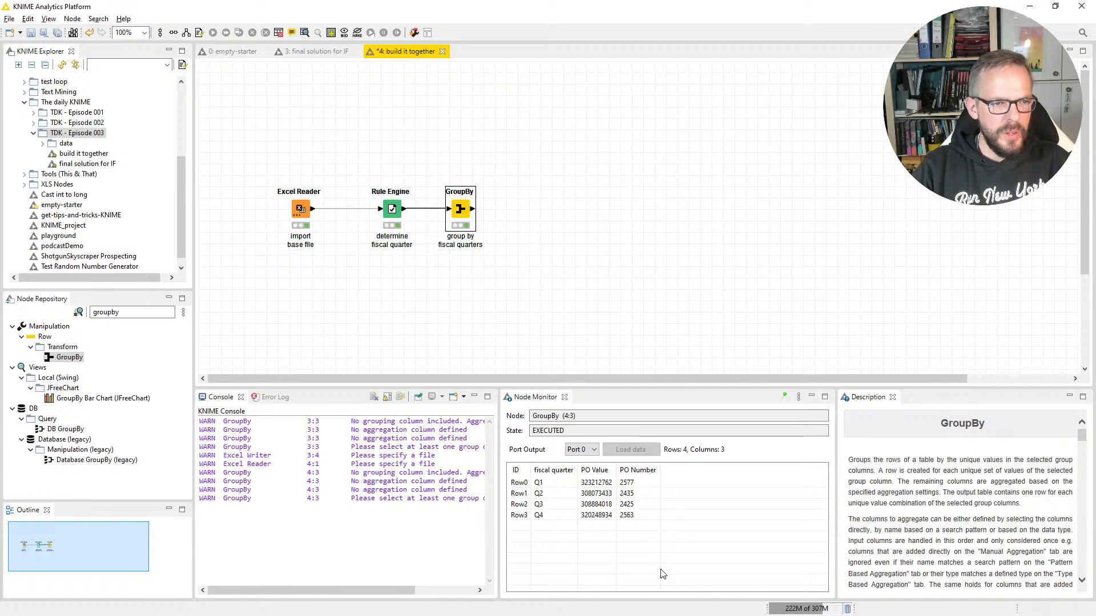
click(437, 326)
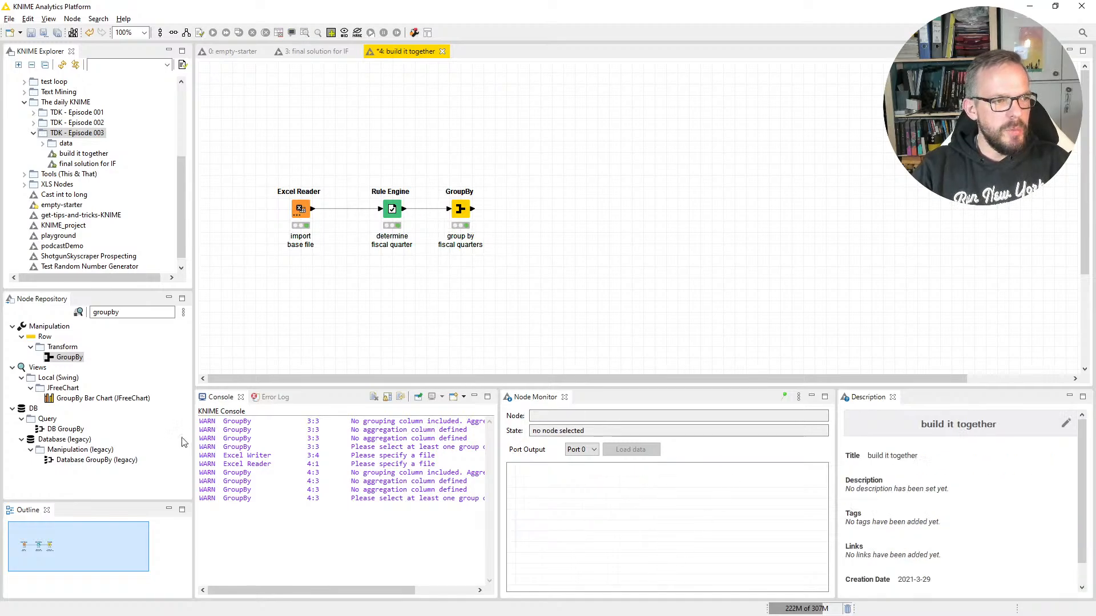
Step: Find the Excel Writer node in the repository and add it to the workflow after GroupBy, connected to the GroupBy output
drag(138, 313, 63, 322)
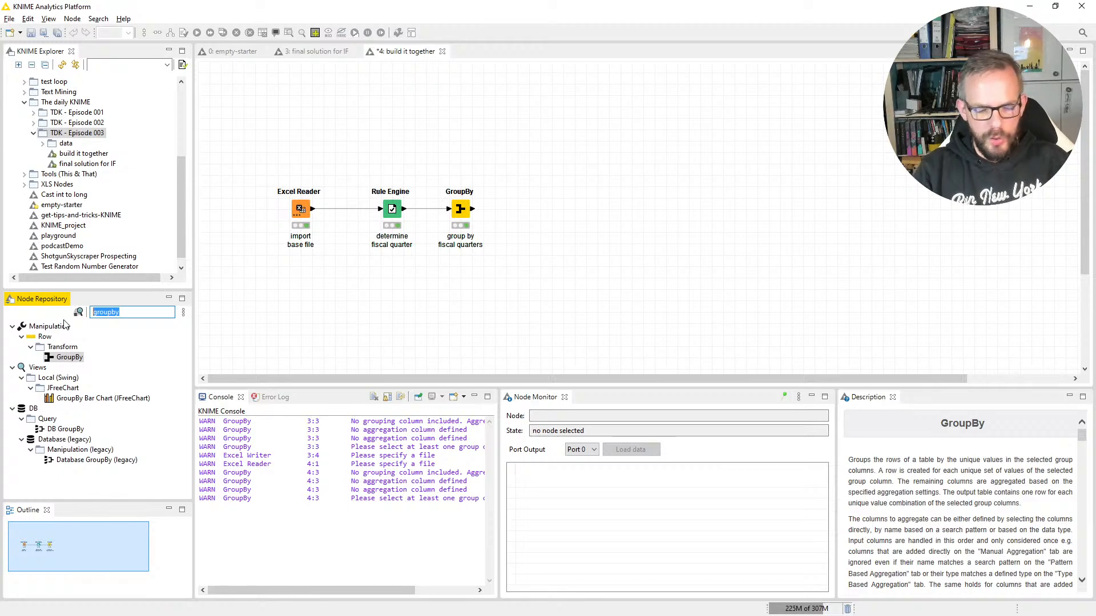
text(excel wi)
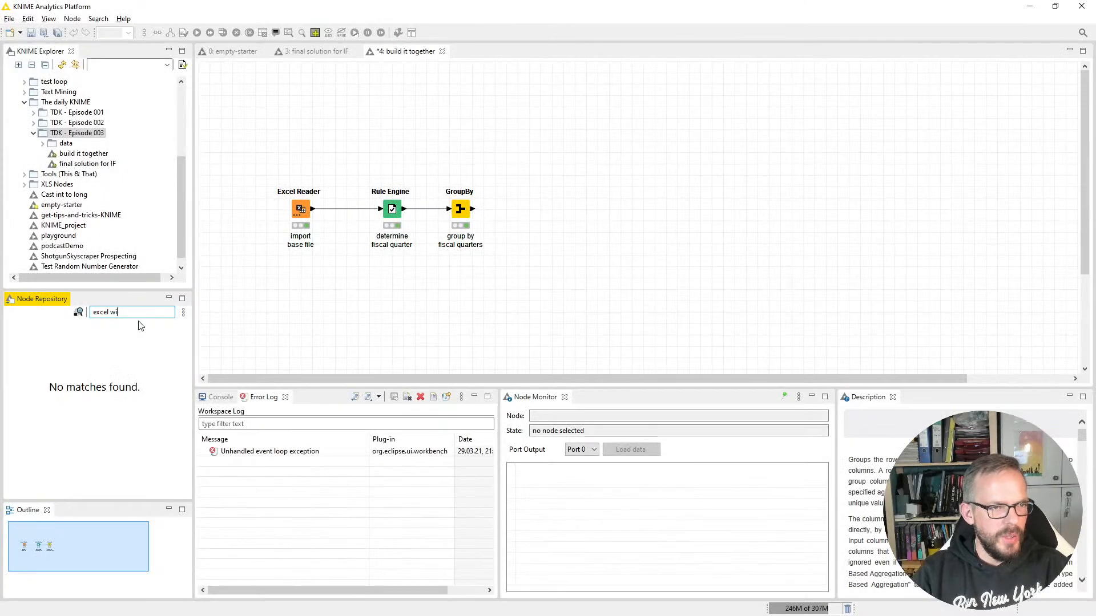
key(BackSpace)
text(rt)
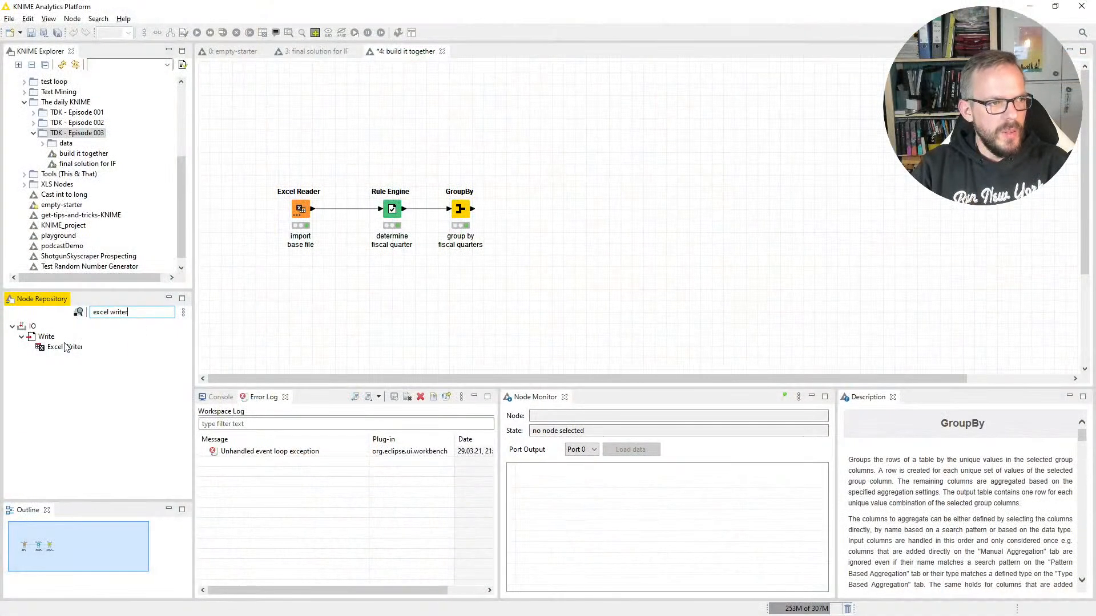
double_click(64, 347)
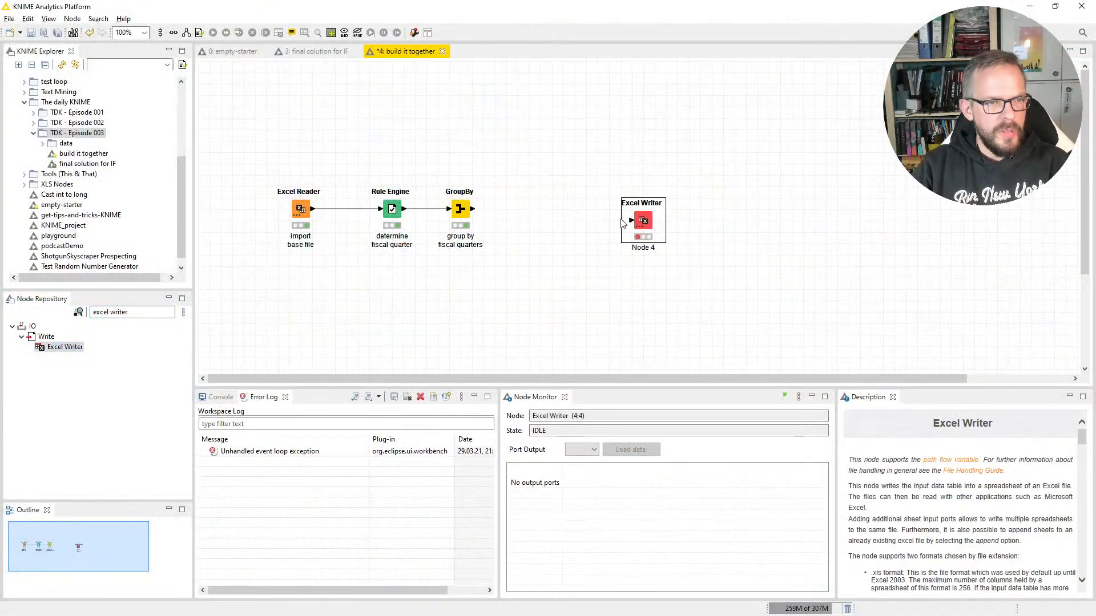
drag(577, 214, 553, 214)
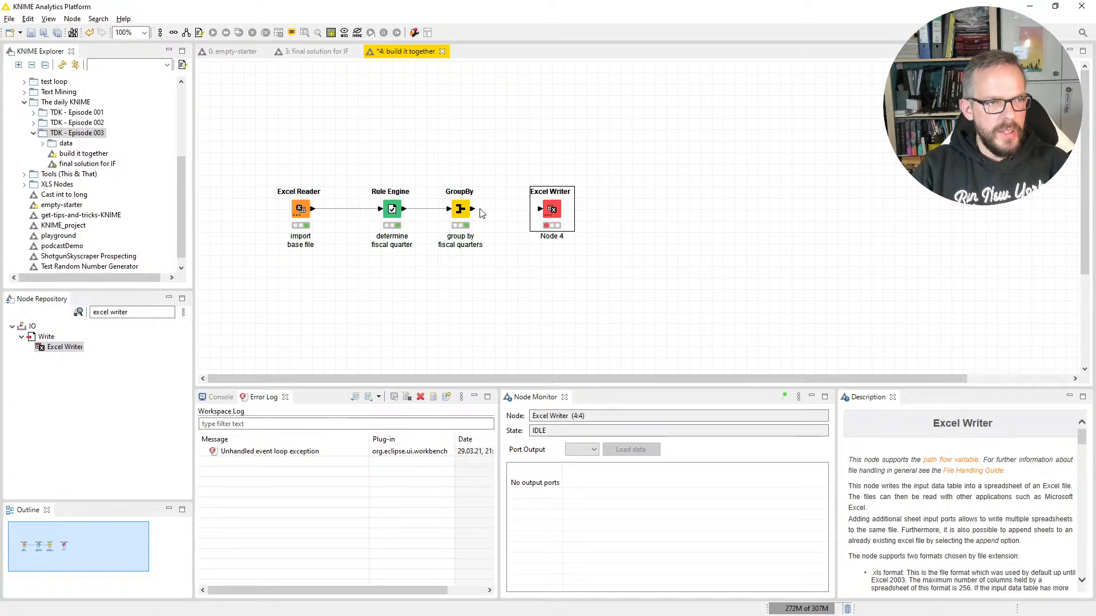
drag(472, 209, 549, 215)
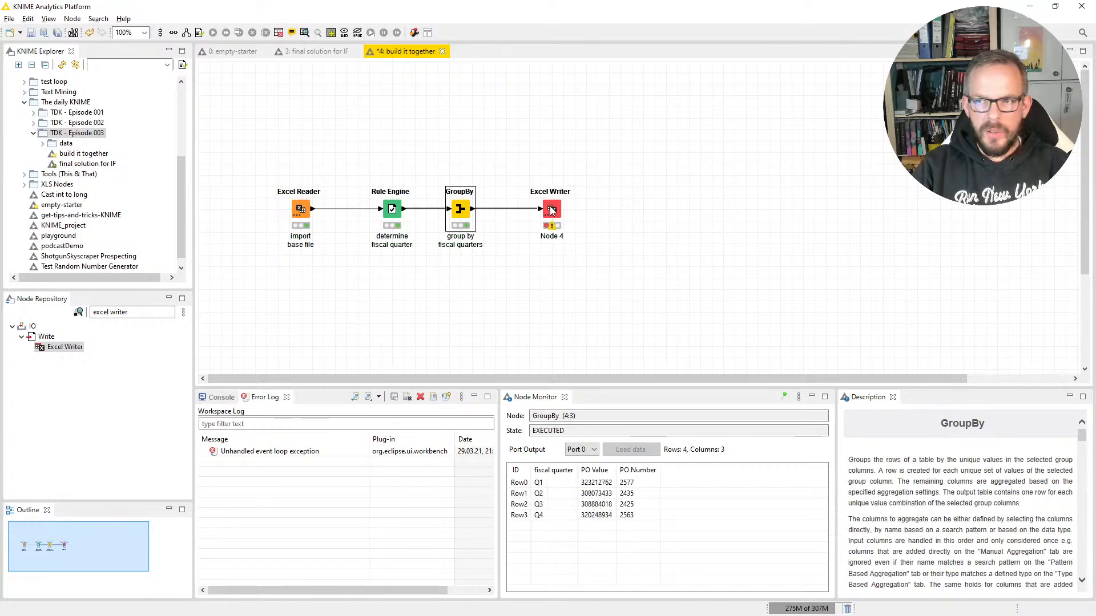
Step: Configure the Excel Writer to write relative to the current workflow into ../data/volume-by-quarter.xlsx, overwriting the existing file
double_click(551, 210)
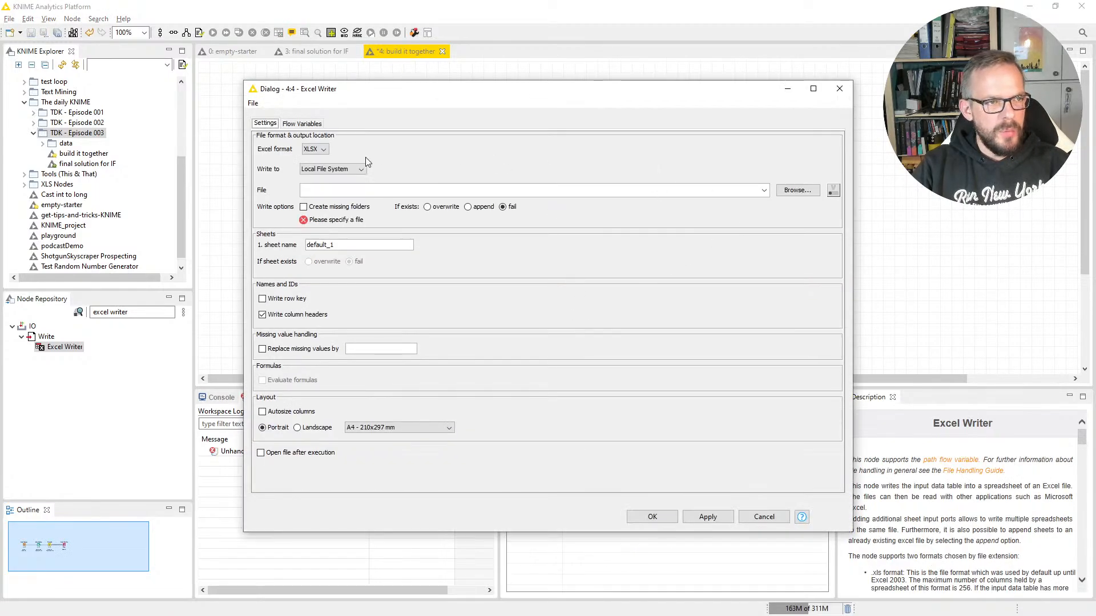
click(337, 169)
click(338, 188)
click(455, 169)
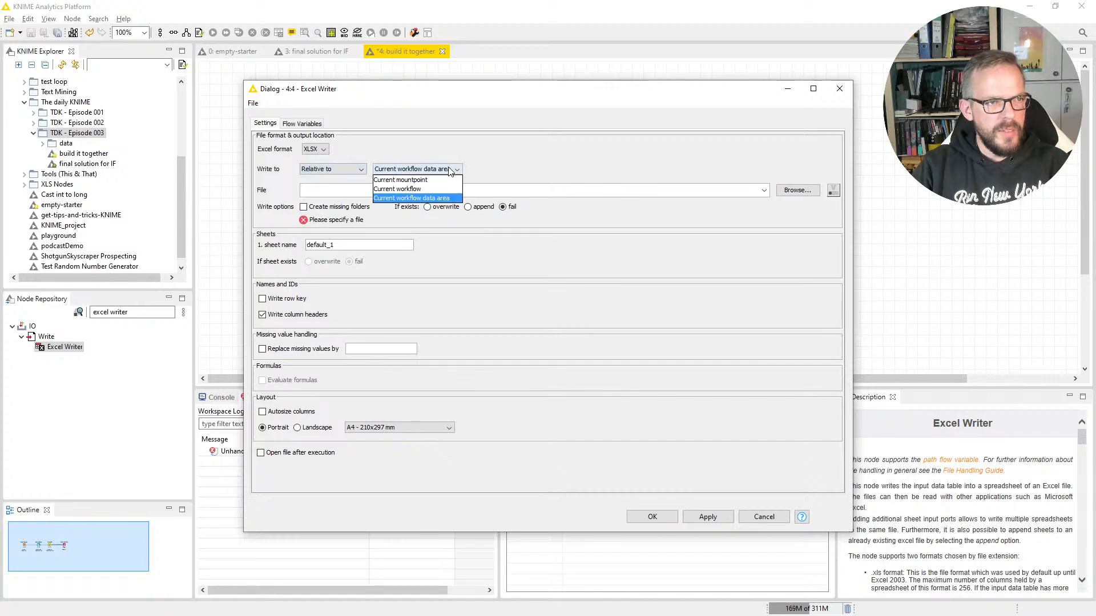
click(440, 192)
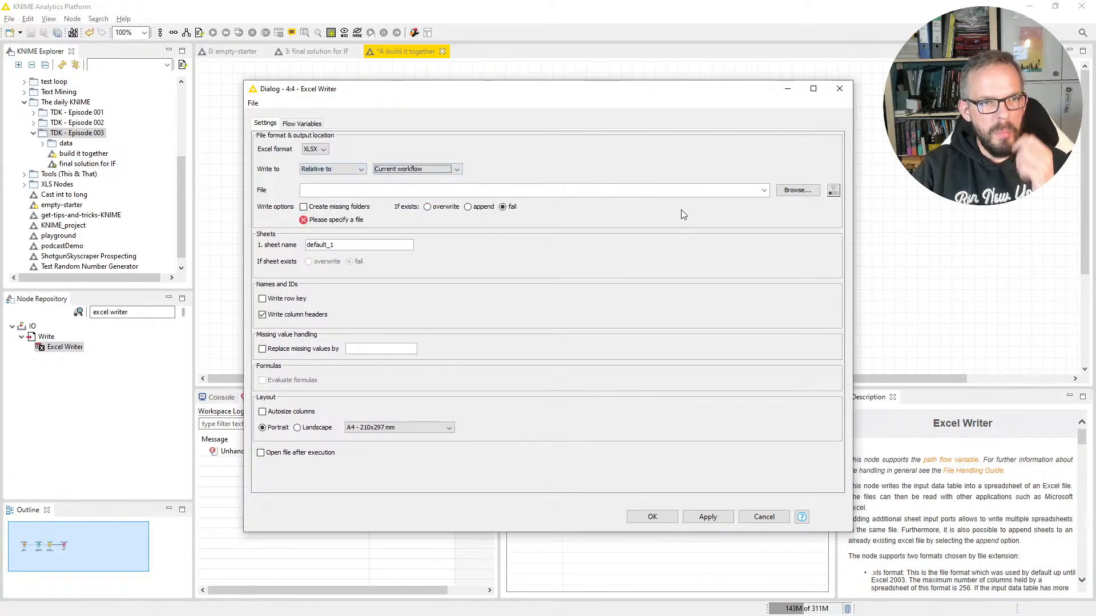
click(797, 192)
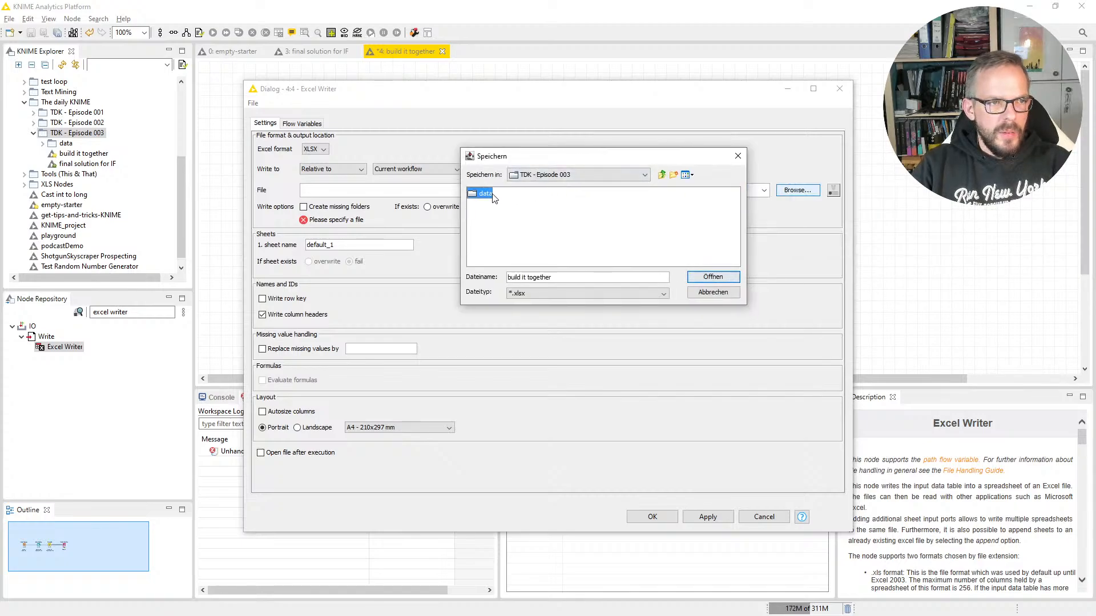
click(514, 207)
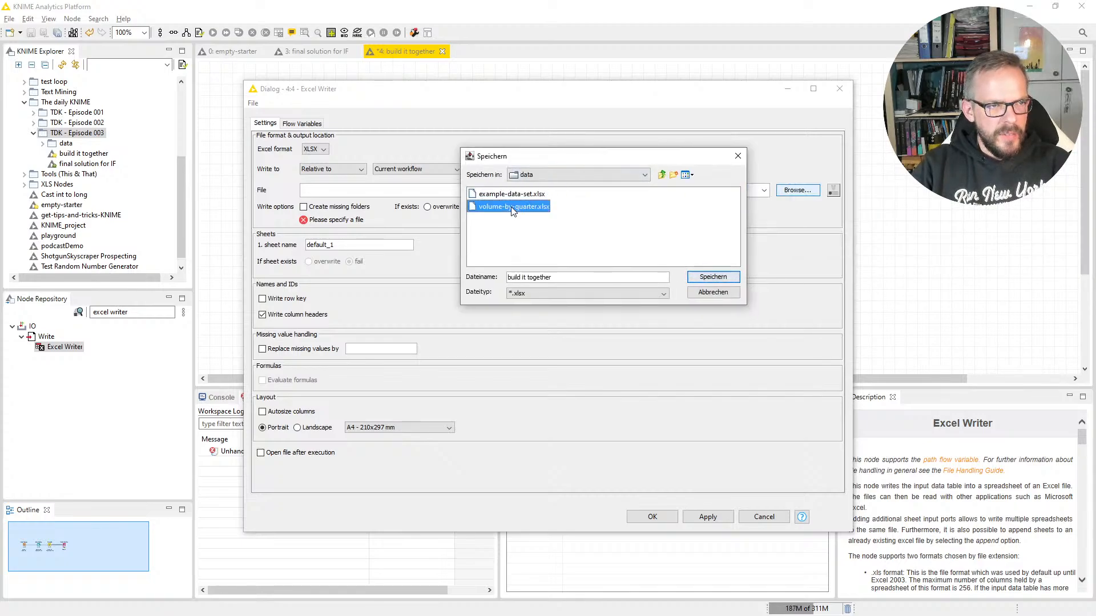
click(713, 277)
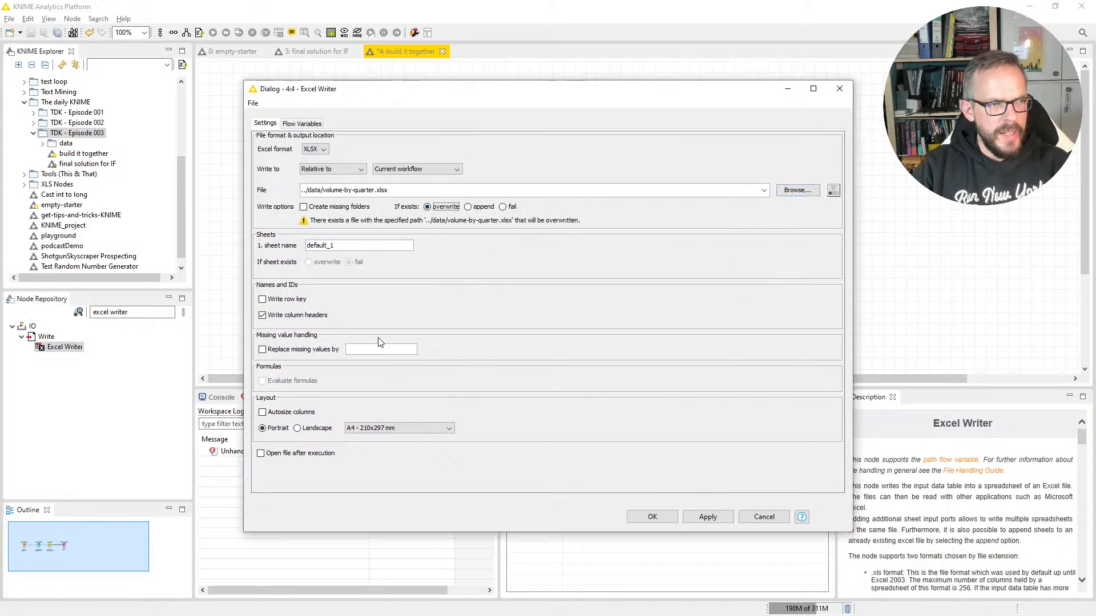
Step: Name the output sheet "volume by fiscal qrtr", enable autosized columns and accept the Excel Writer settings
drag(368, 245, 267, 246)
text(v)
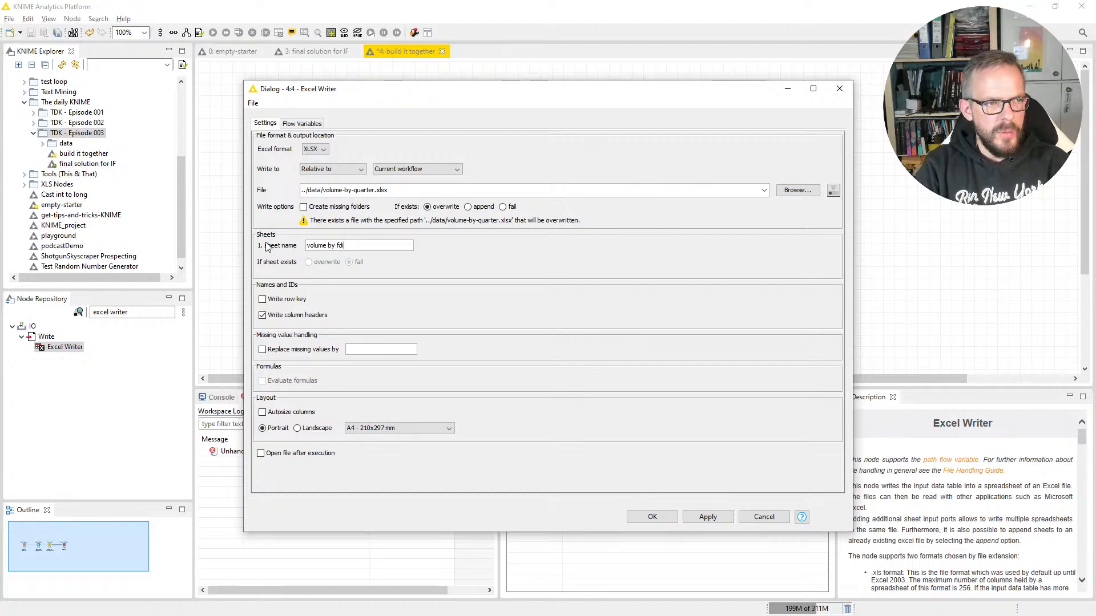
text(olume by fiscal qrtr)
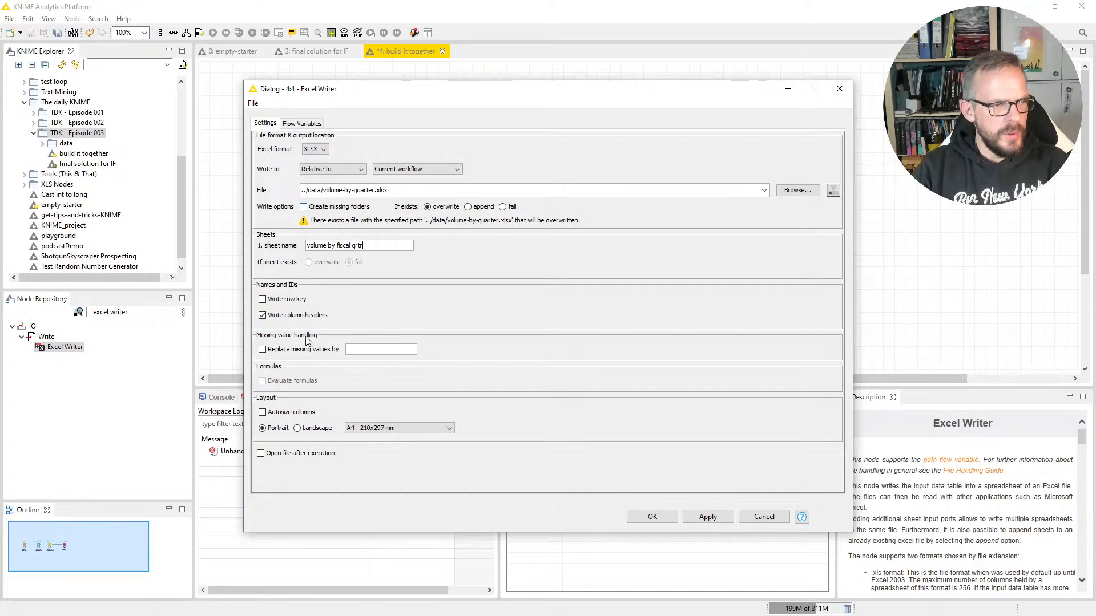
click(290, 413)
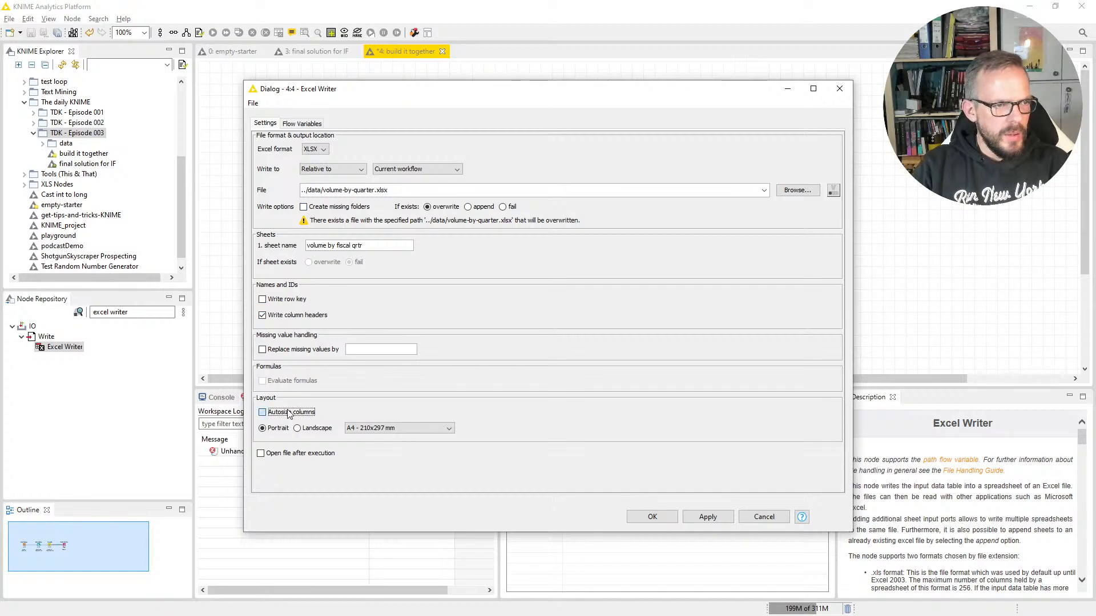
click(633, 516)
Step: Label the Excel Writer node "export vol by qrtr to XL" on three lines, breaking after "export" and "qrtr"
key(F2)
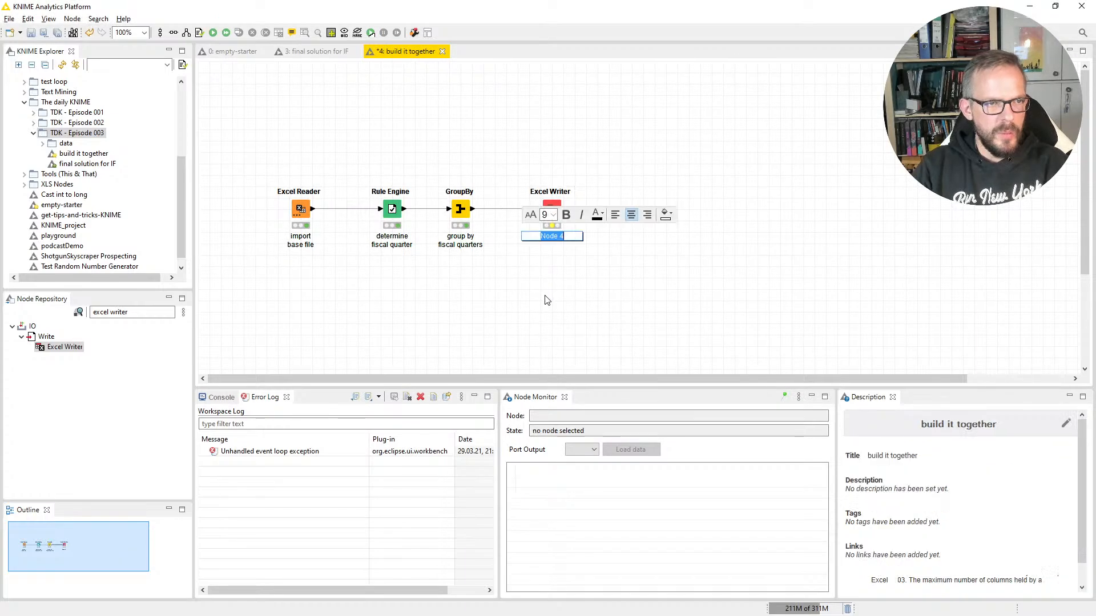
text(export)
key(Return)
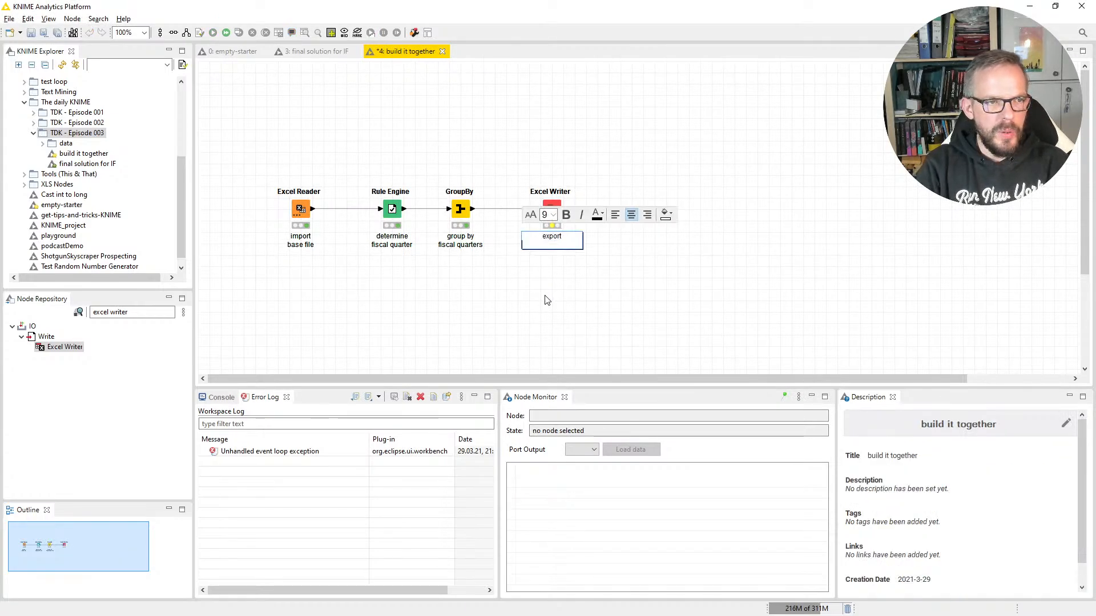
text(vol by qrtr)
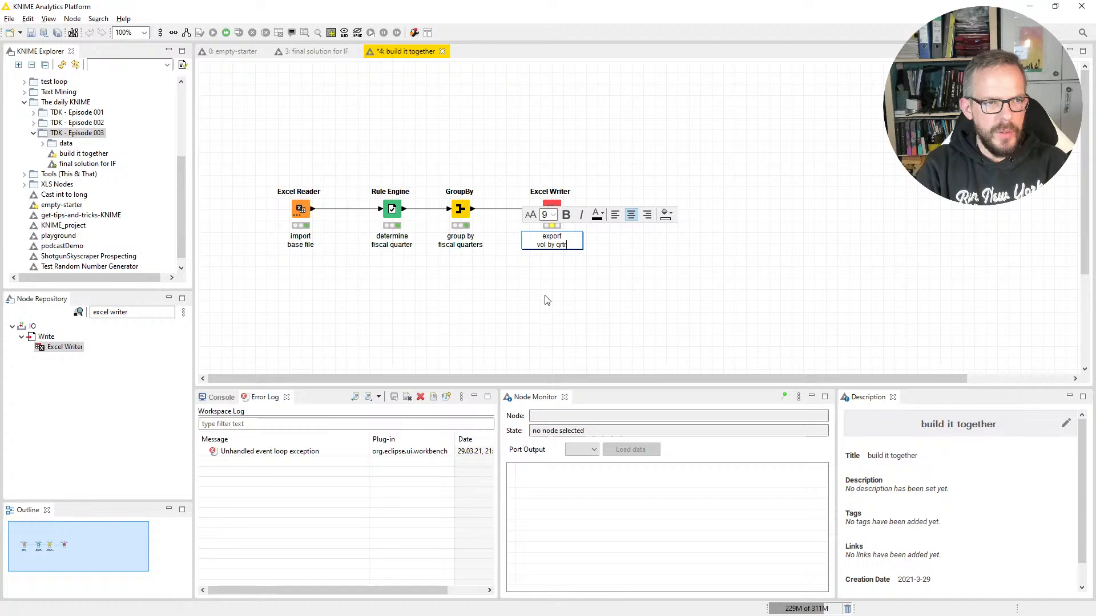
key(Return)
text(to XL)
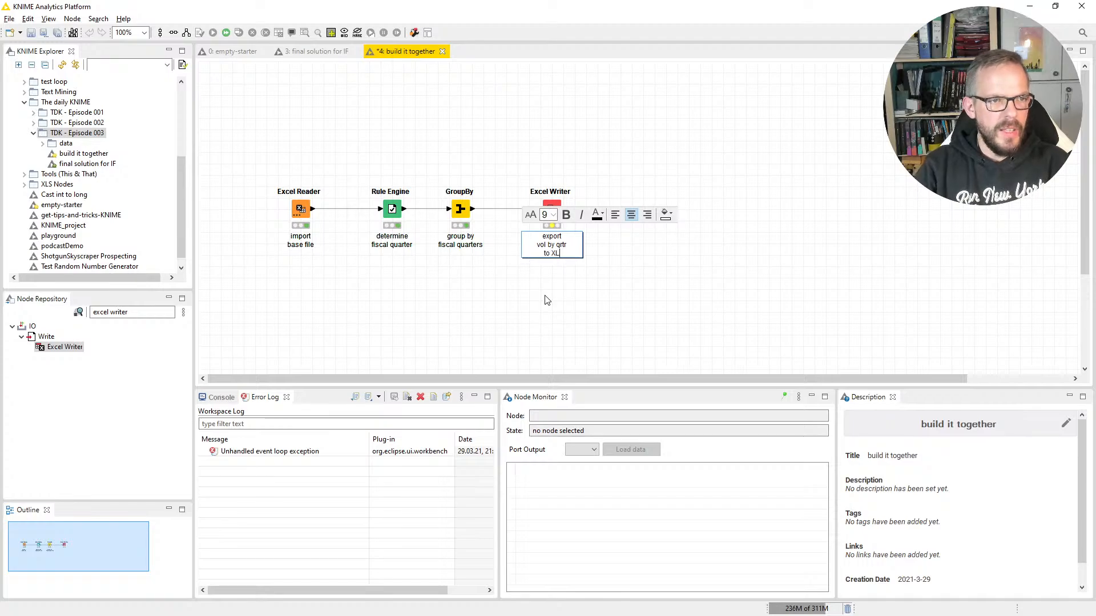
click(545, 299)
Step: Execute the Excel Writer node and select the exported volume-by-quarter.xlsx in the data folder of TDK - Episode 003
right_click(561, 217)
click(588, 229)
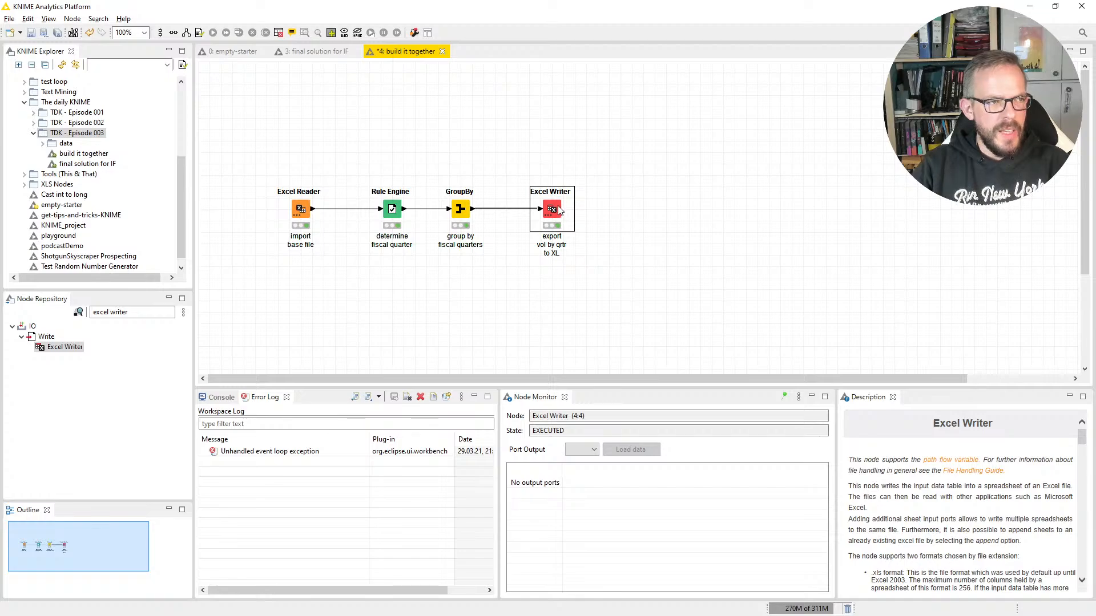
click(43, 144)
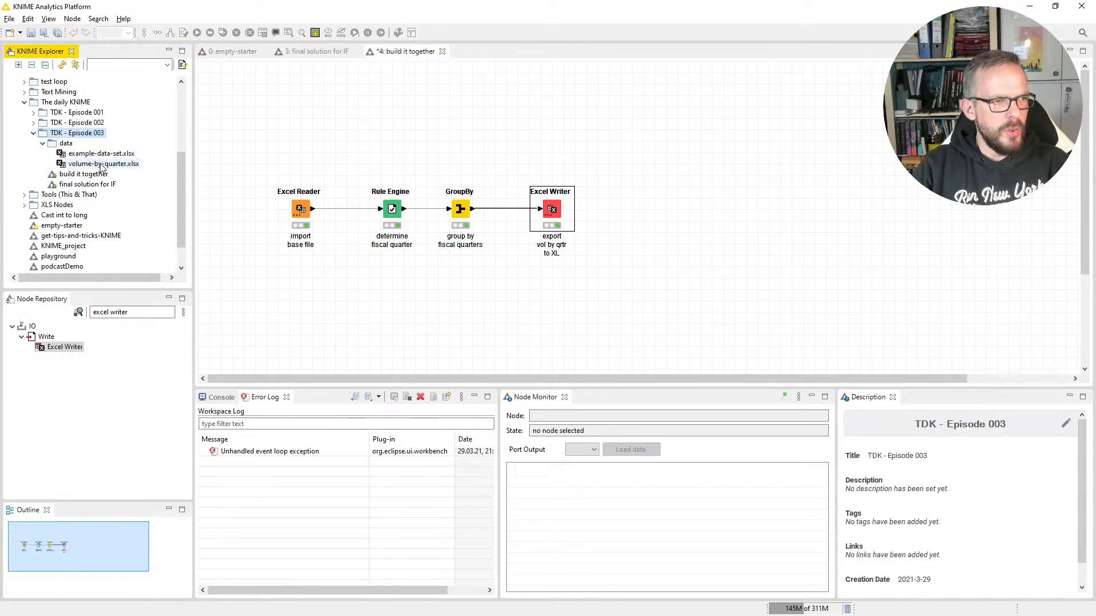
click(102, 165)
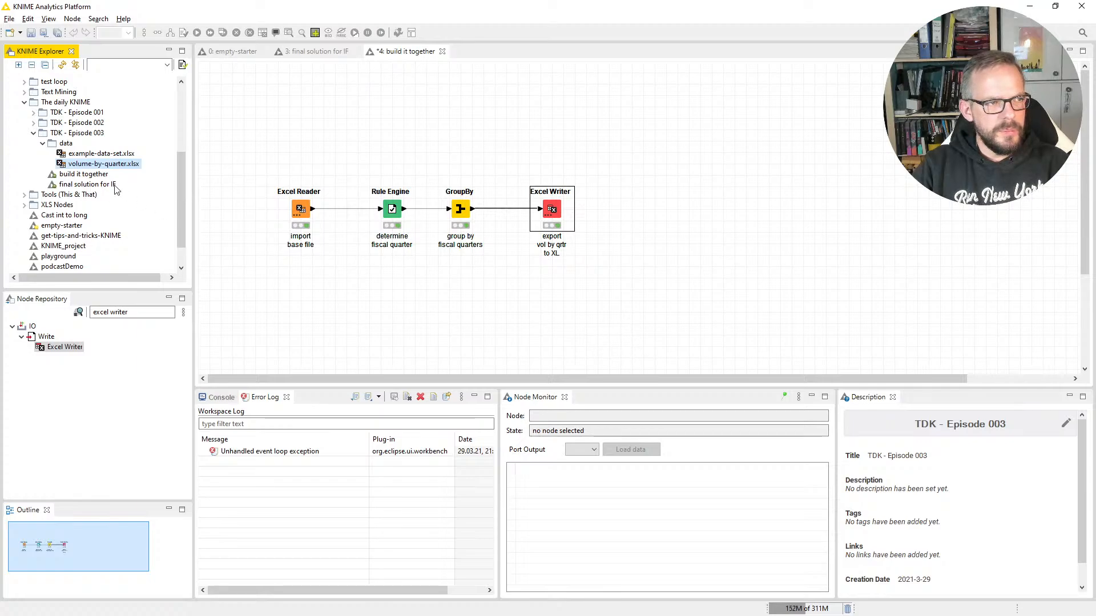
right_click(105, 167)
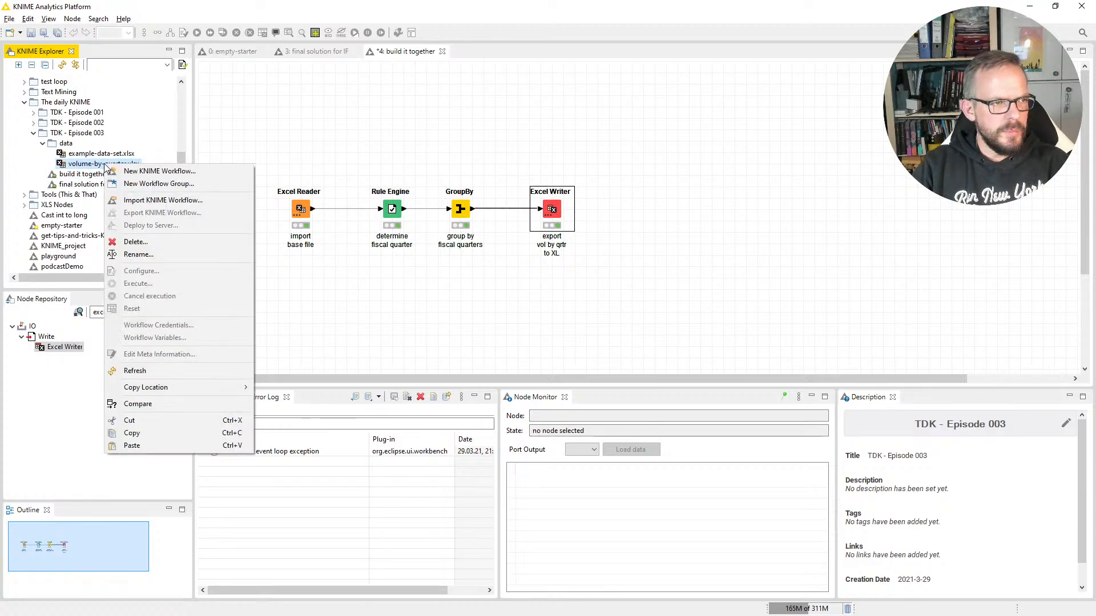
click(587, 319)
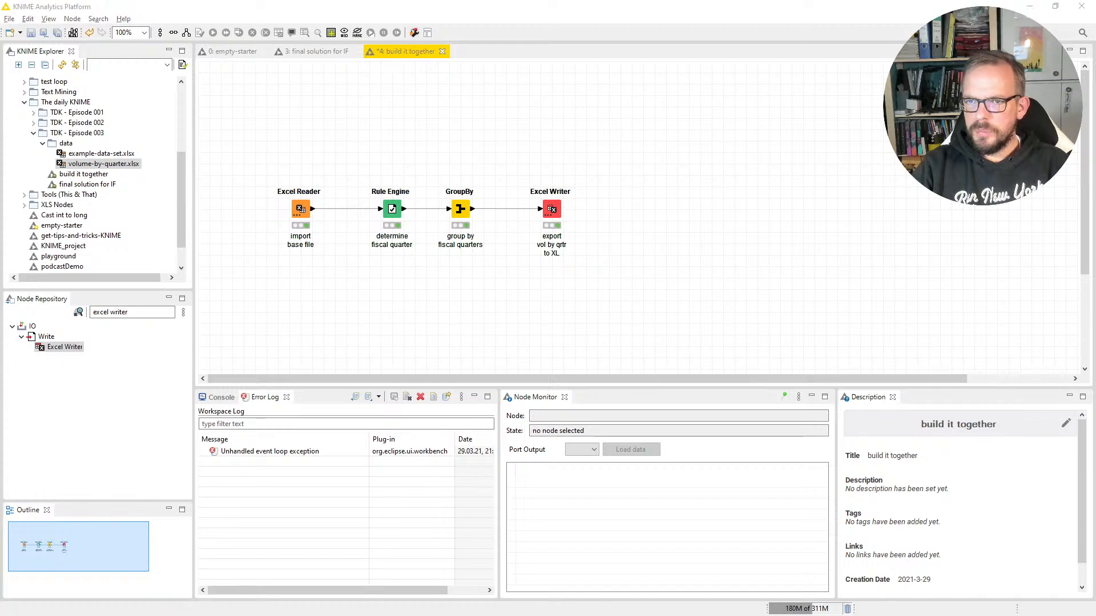
drag(668, 615, 669, 0)
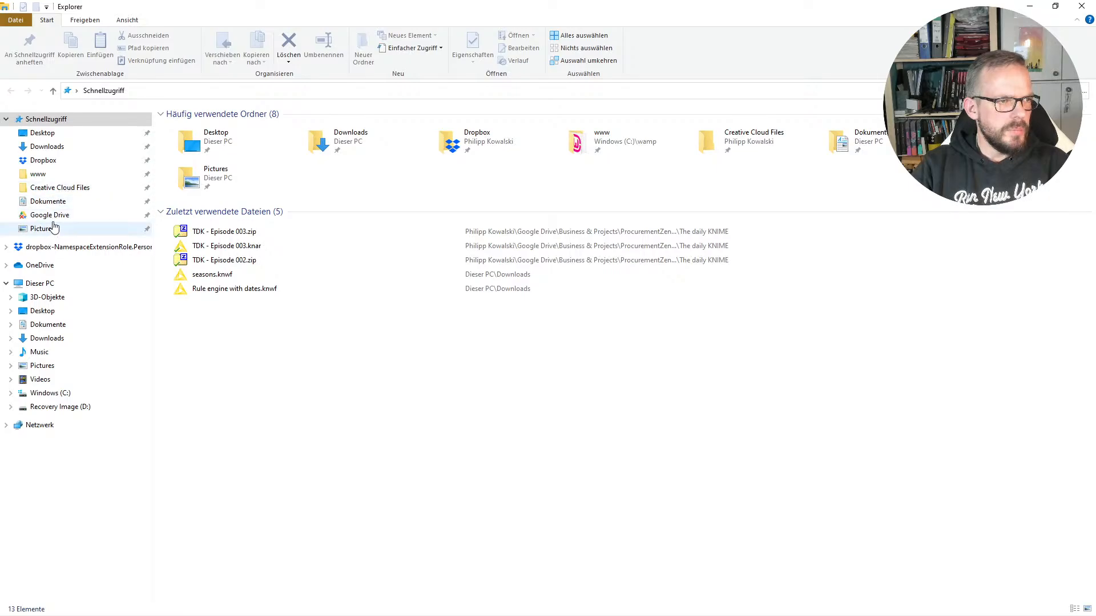
drag(255, 19, 873, 615)
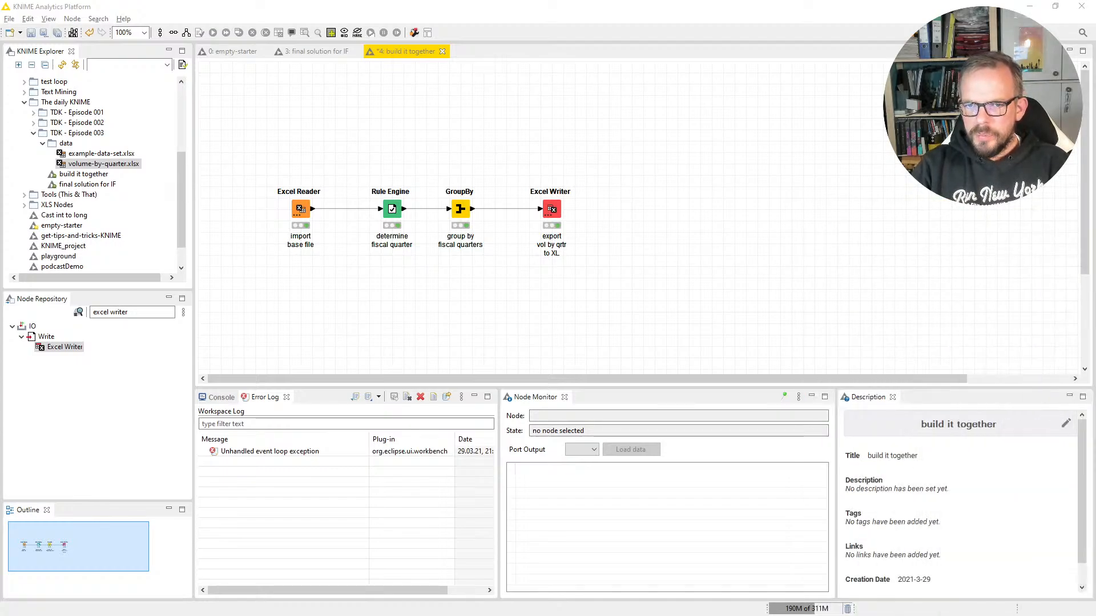
Step: Copy the local path of volume-by-quarter.xlsx and use it in the file explorer to open the workbook in Excel
right_click(106, 166)
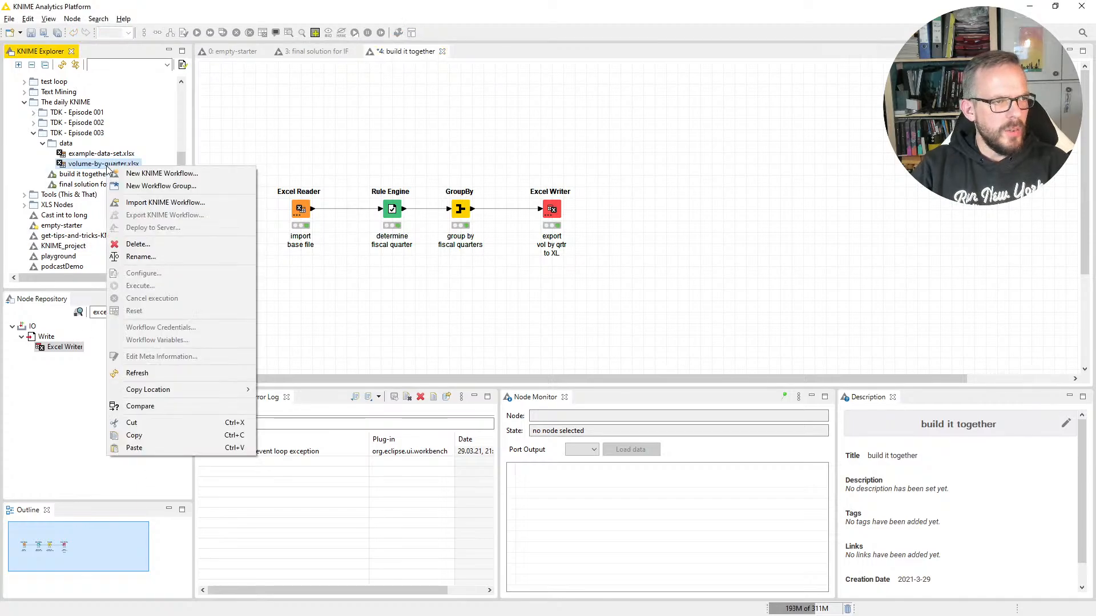
mouse_move(177, 388)
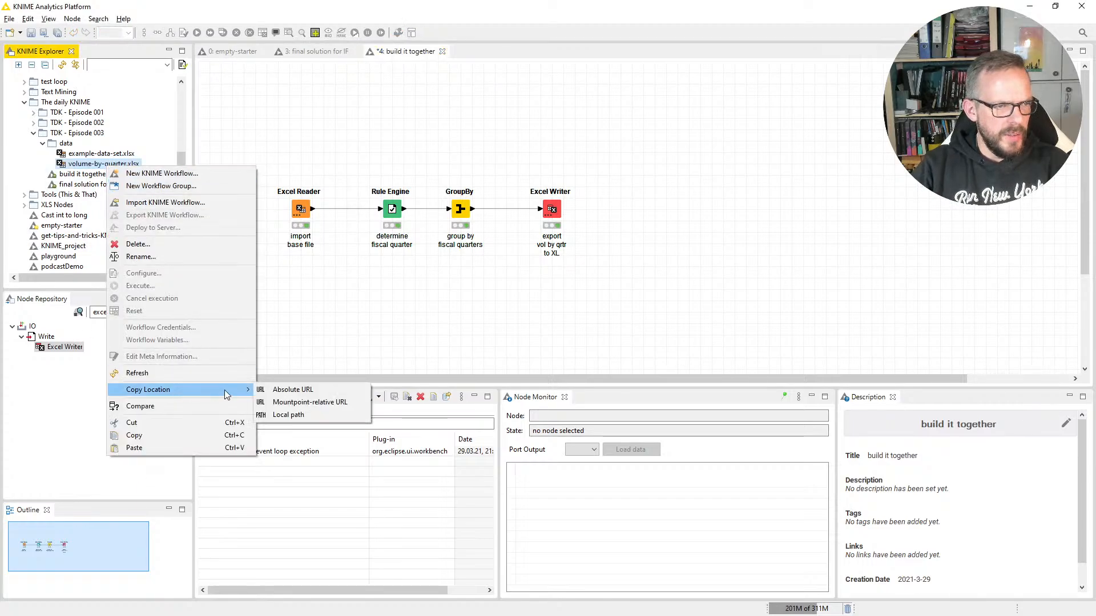
click(309, 415)
key(super+e)
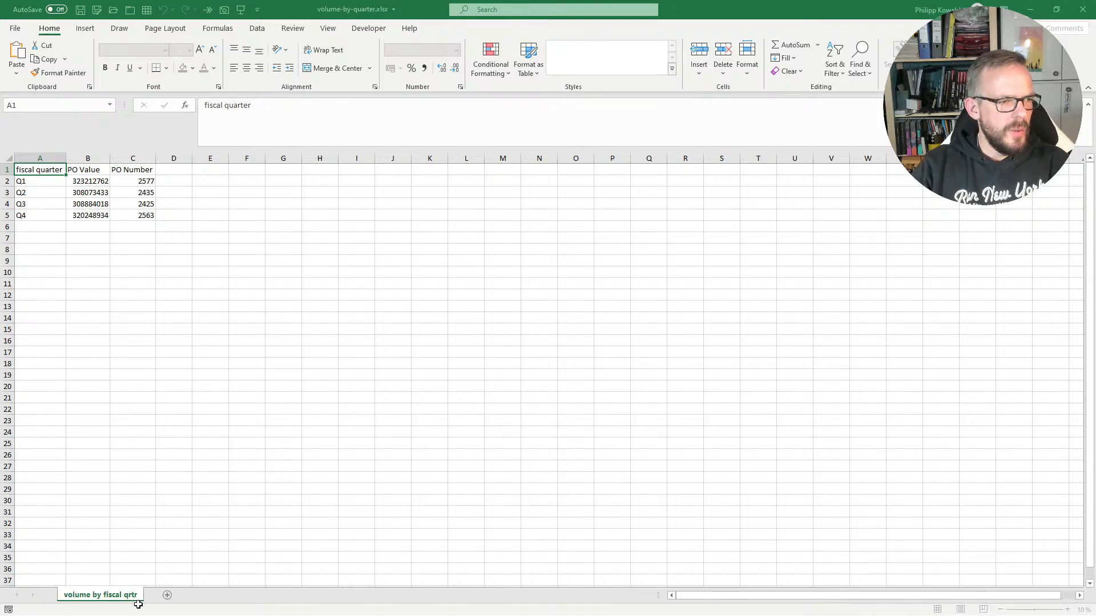
Step: Examine the PO Value and PO Number columns for each fiscal quarter on the "volume by fiscal qrtr" sheet
mouse_move(37, 160)
mouse_down()
mouse_move(68, 194)
mouse_move(91, 182)
mouse_move(97, 219)
mouse_up()
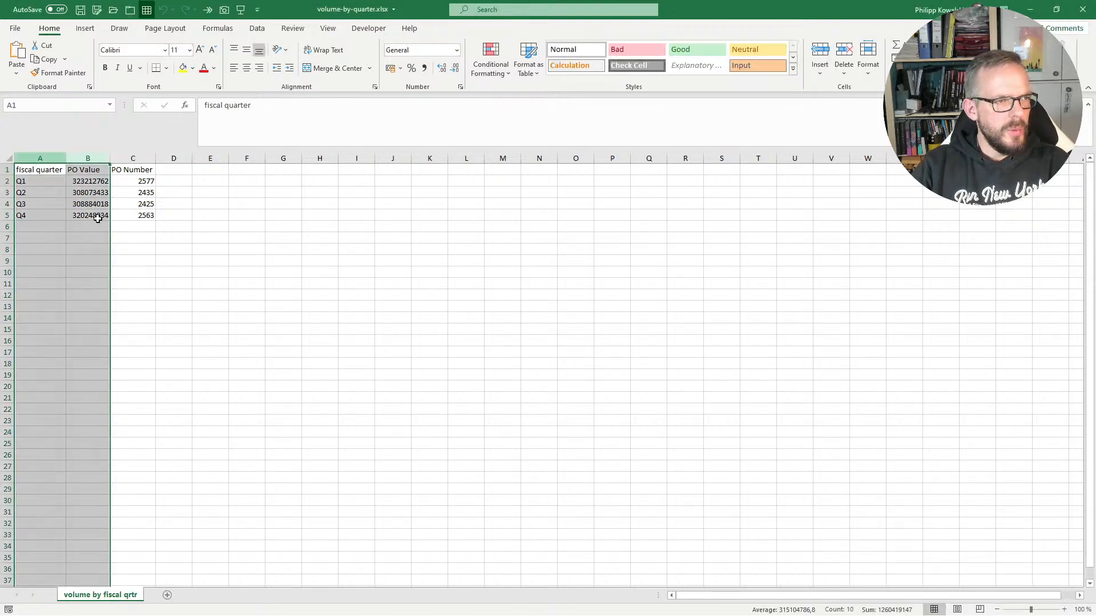
drag(90, 181, 177, 214)
click(176, 214)
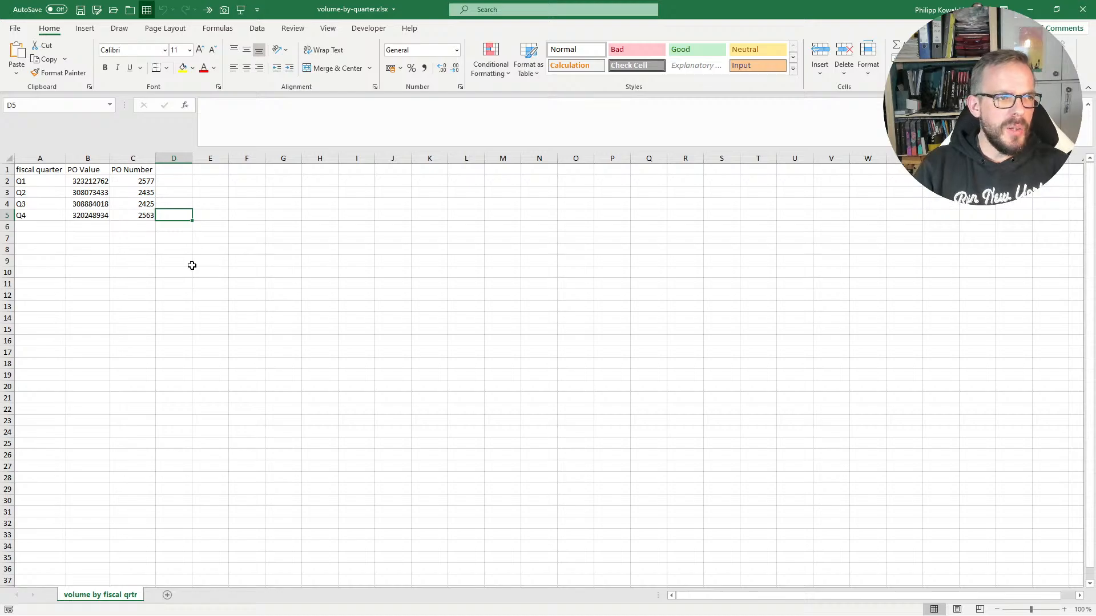
key(Left)
key(Left)
key(Left)
key(Right)
key(Right)
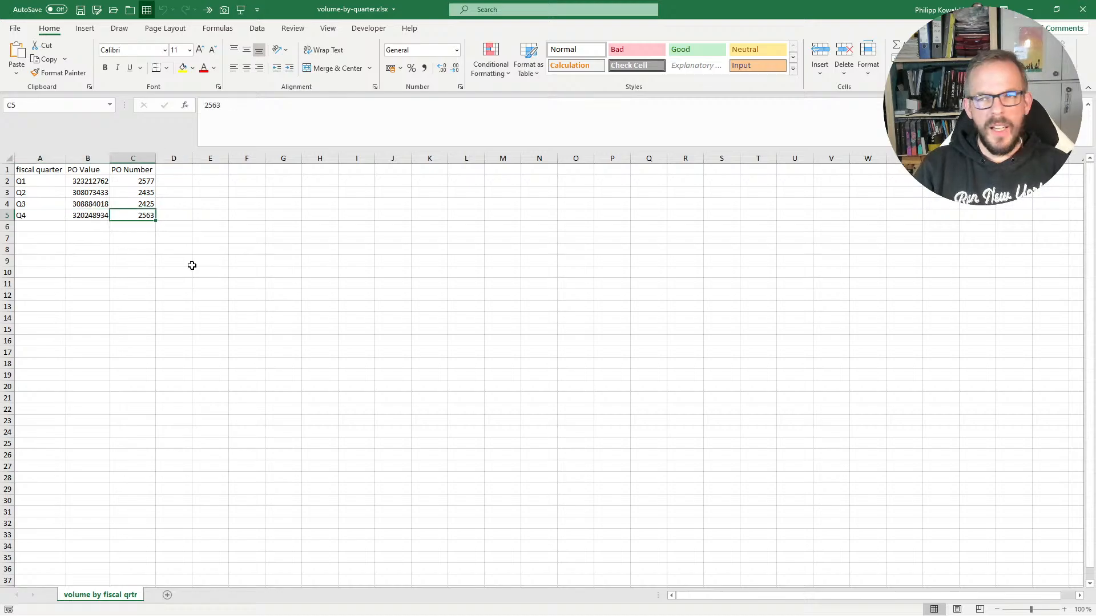